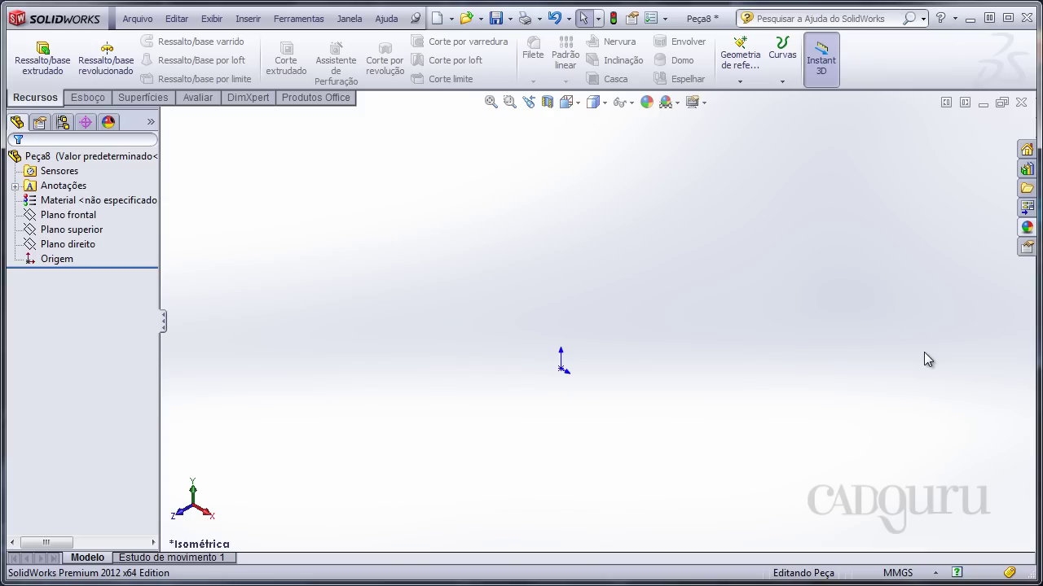
Open the empty Curve Through XYZ Points table from Inserir > Curva and dismiss the unsaved-document notice
key(f)
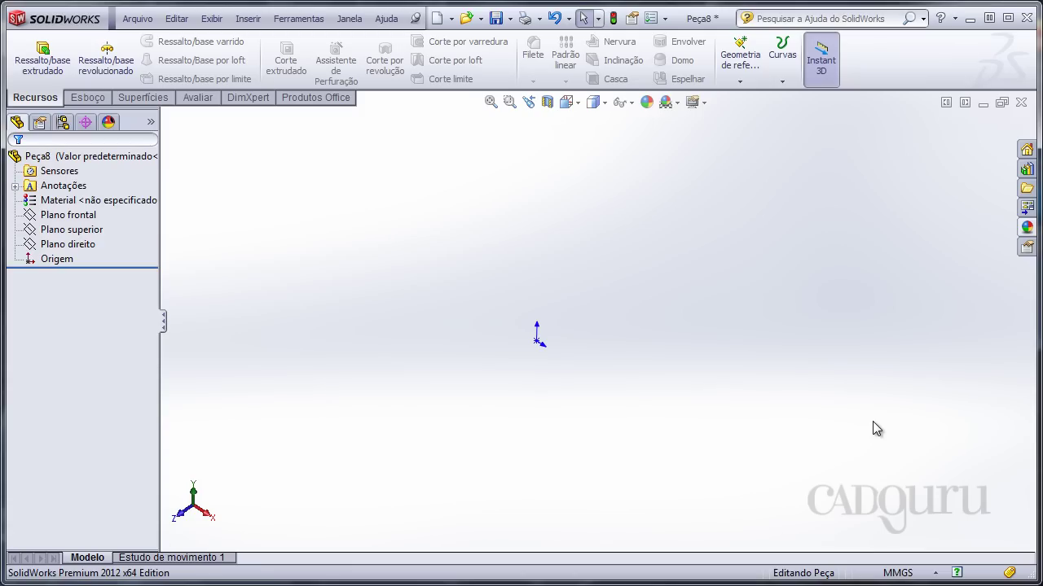
click(249, 17)
mouse_move(272, 178)
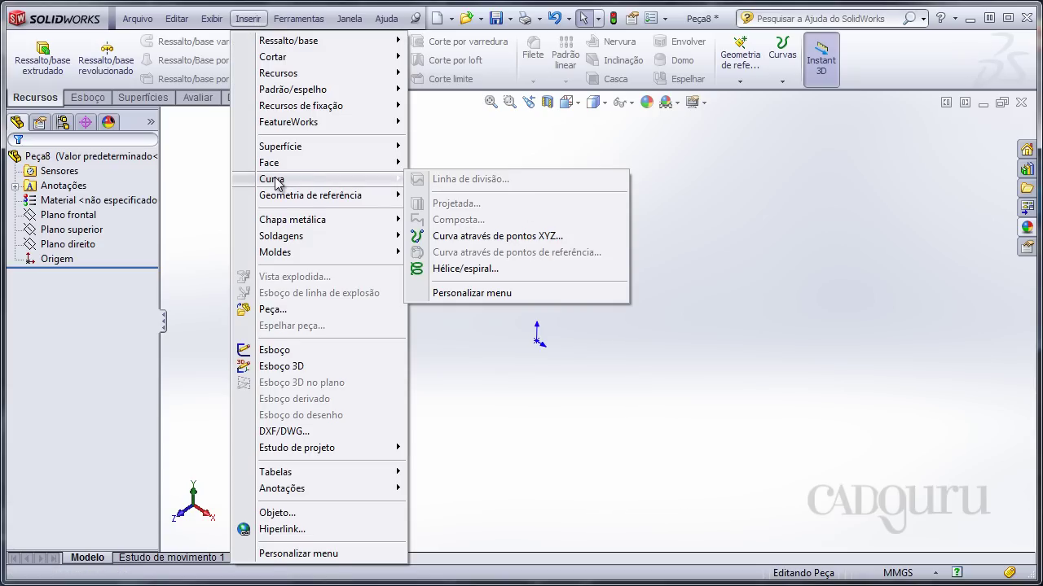
click(514, 239)
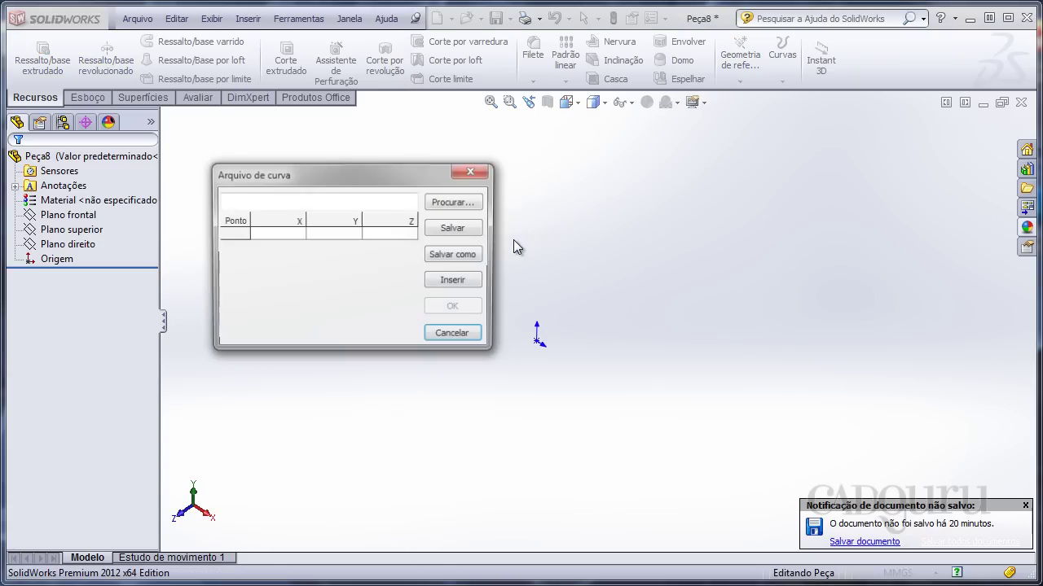
click(1026, 506)
mouse_move(359, 182)
mouse_down()
mouse_move(500, 198)
mouse_move(538, 162)
mouse_up()
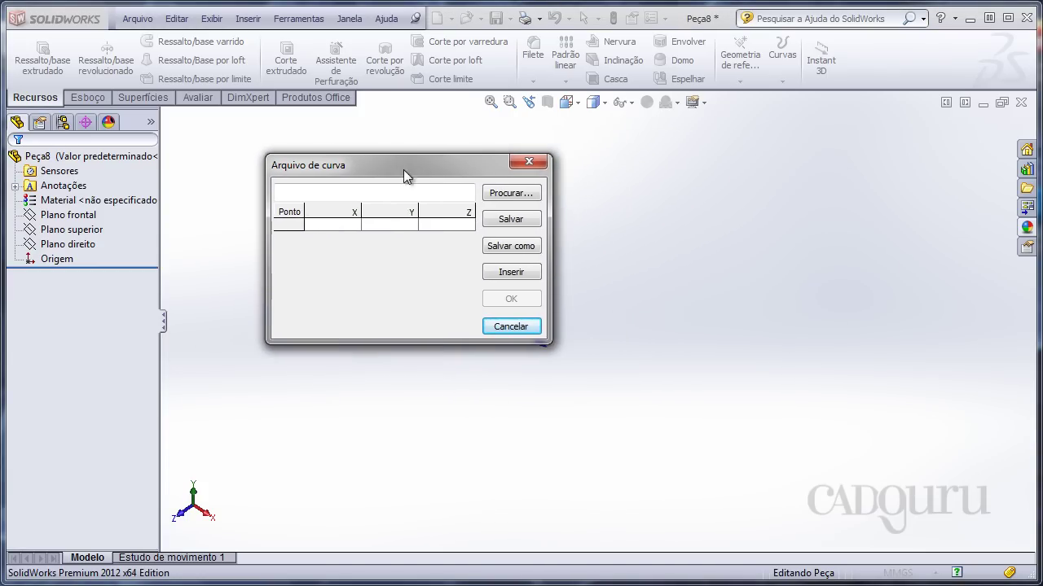
drag(538, 162, 348, 175)
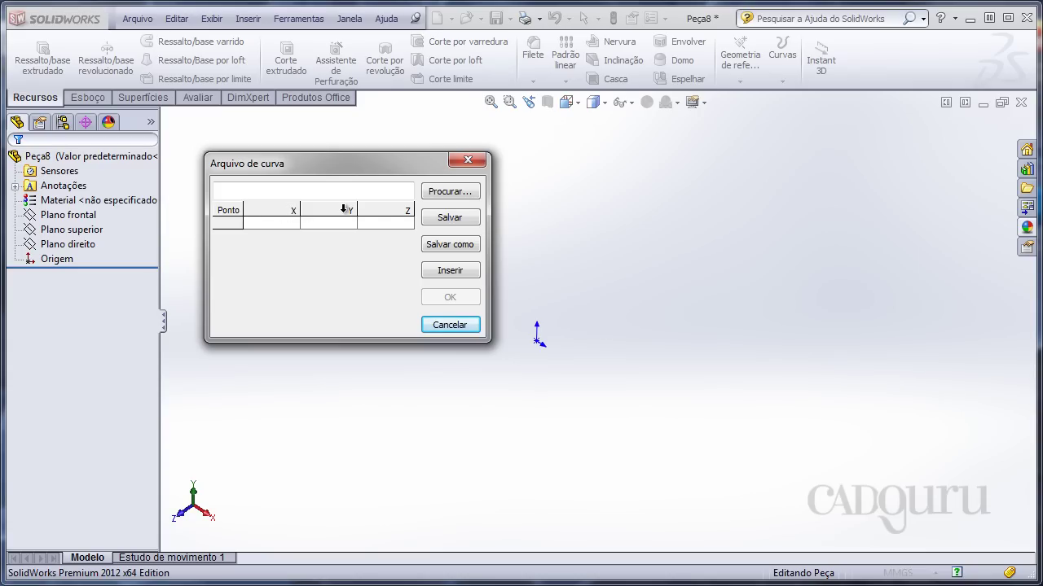
Enter the first two points, (0,0,0) and (15,15,0), in the point table
click(275, 225)
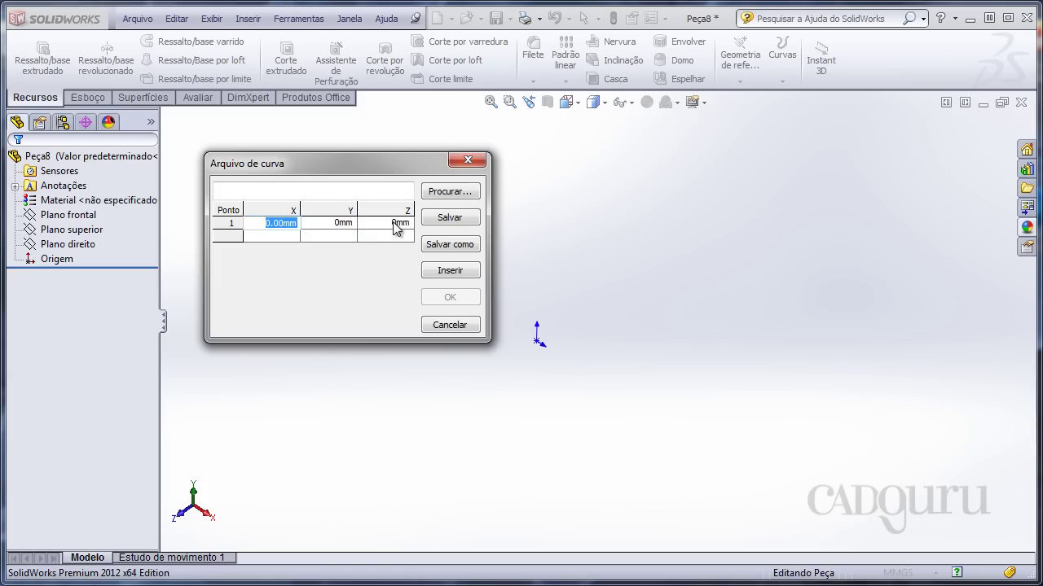
click(277, 235)
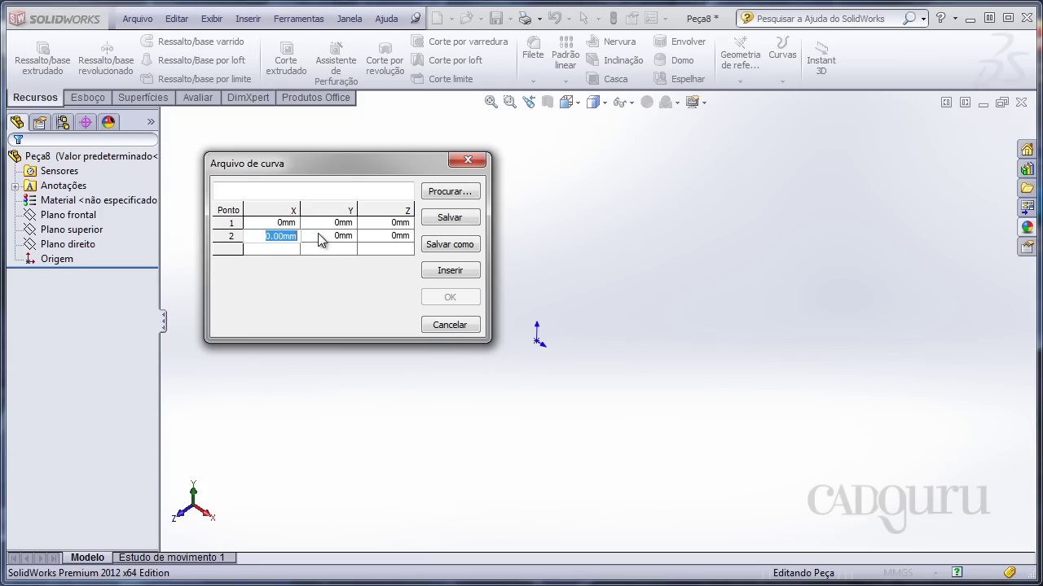
text(15)
click(325, 235)
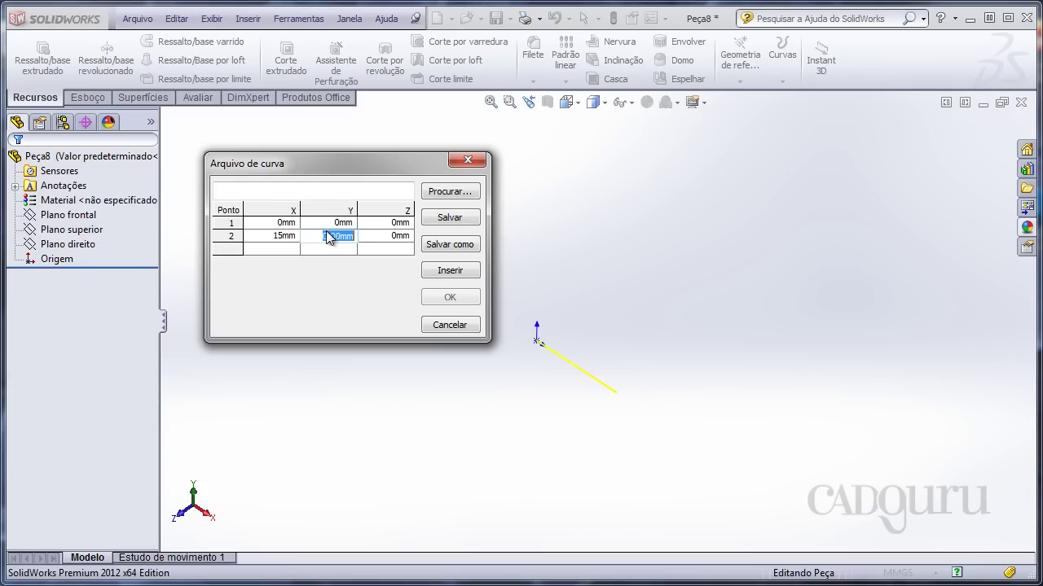
text(15)
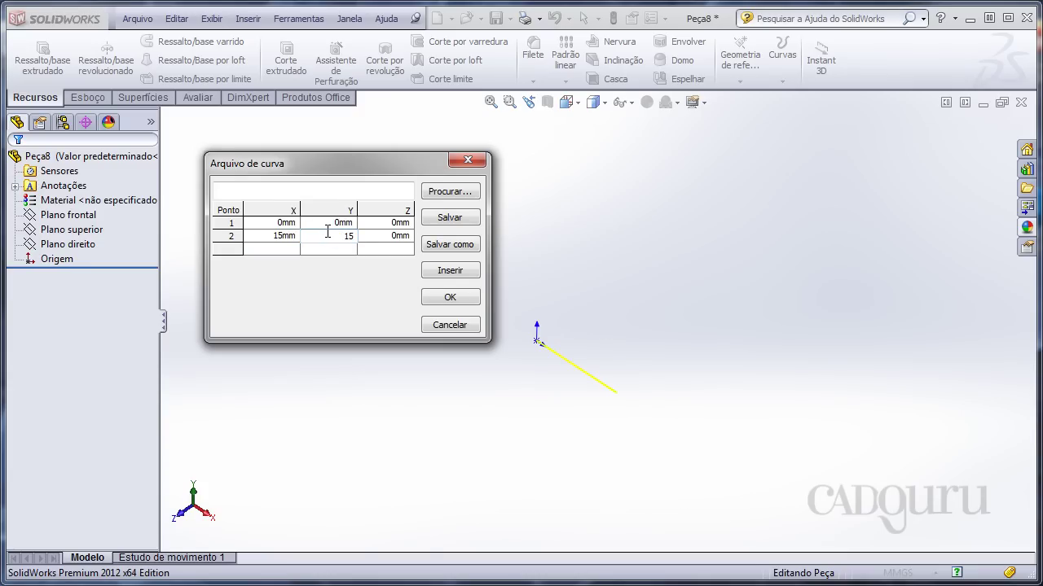
click(398, 237)
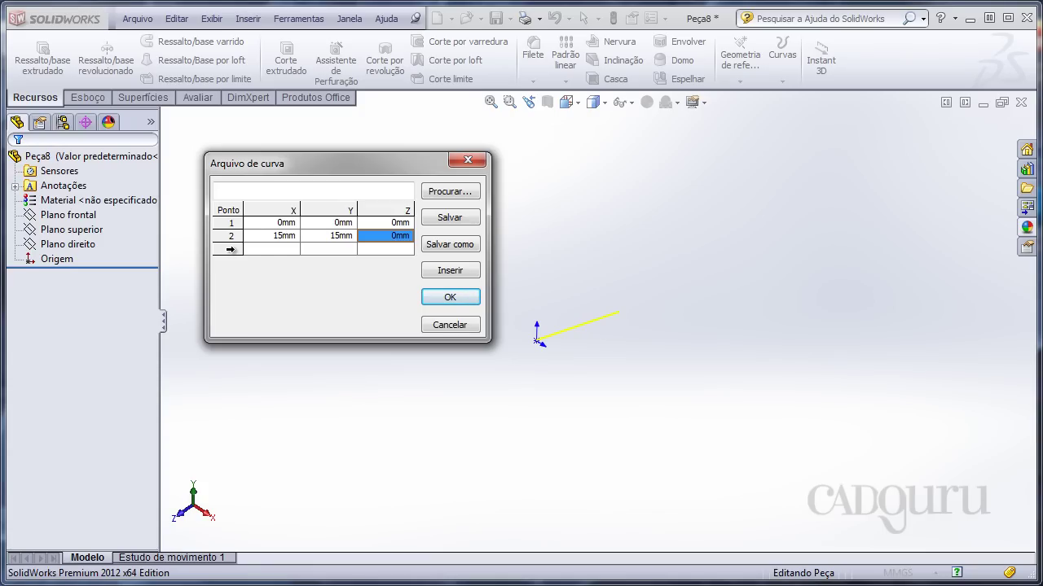
Add the third point (30,0,0) and confirm to create the arched Curva11
double_click(281, 249)
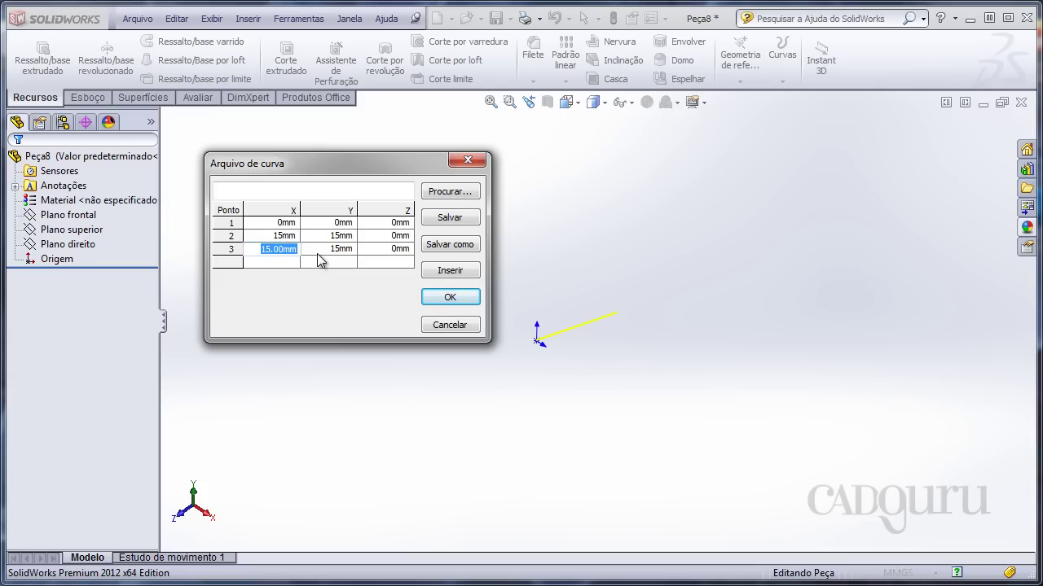
text(0)
text(3)
click(336, 250)
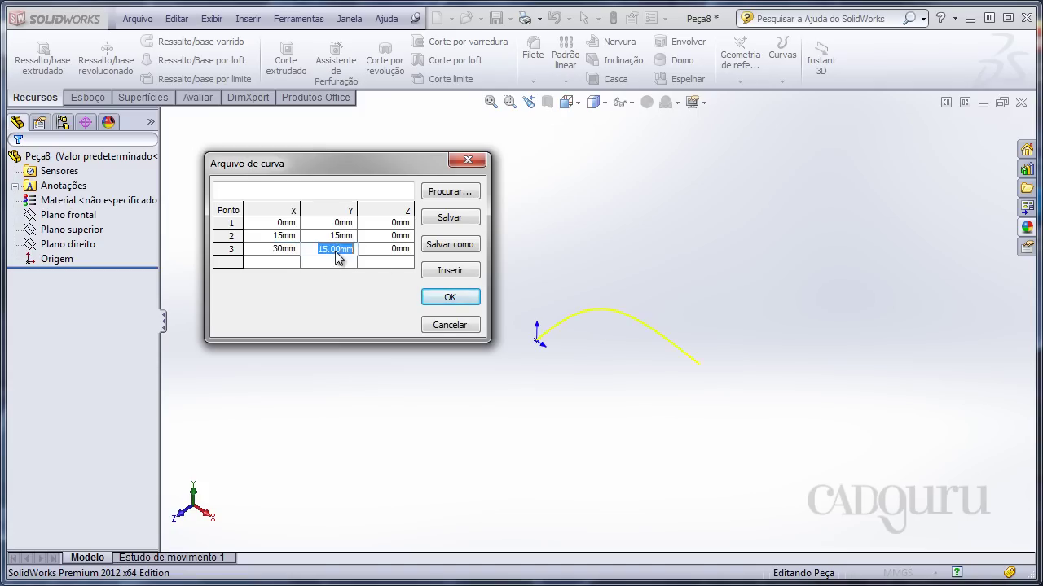
text(0)
key(Return)
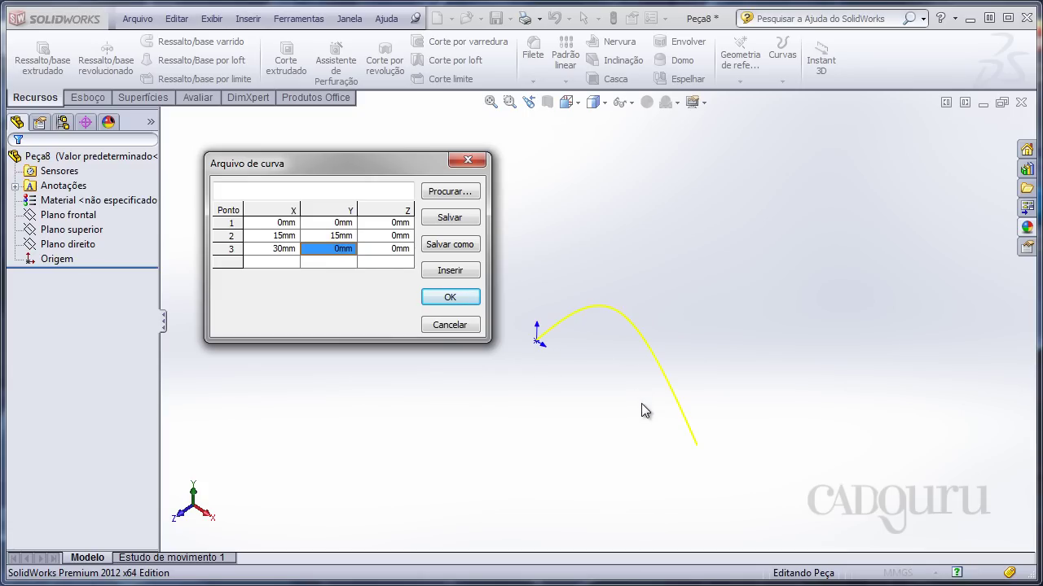
mouse_move(641, 403)
middle_down()
mouse_move(667, 384)
mouse_move(682, 396)
mouse_move(651, 382)
mouse_move(719, 449)
mouse_move(604, 420)
mouse_move(659, 445)
mouse_move(633, 393)
mouse_move(605, 433)
middle_up()
click(450, 296)
Reopen Curva11's point table with Editar recurso and delete its third point
ctrl+click(45, 261)
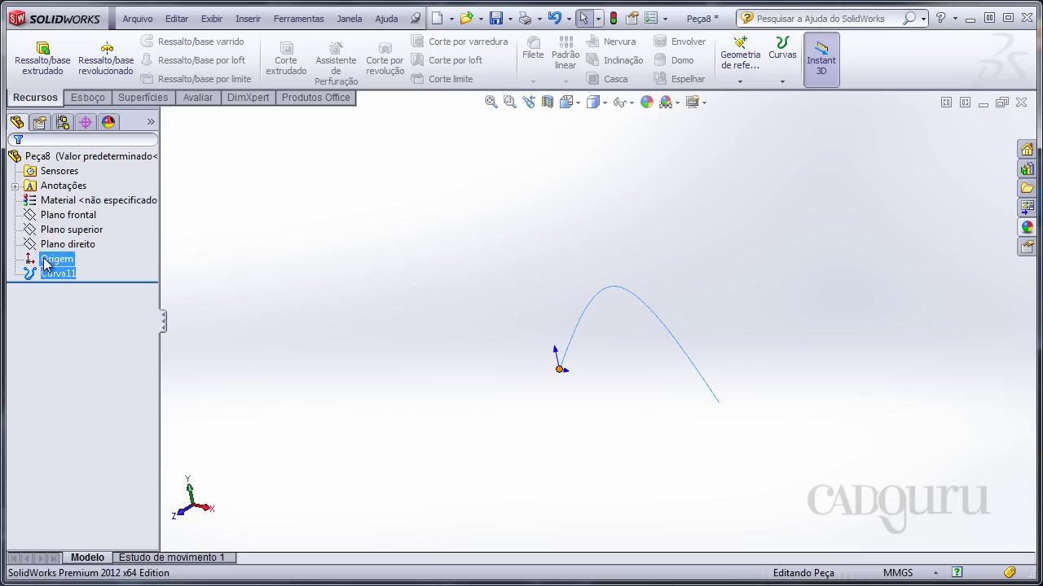
click(59, 275)
right_click(61, 278)
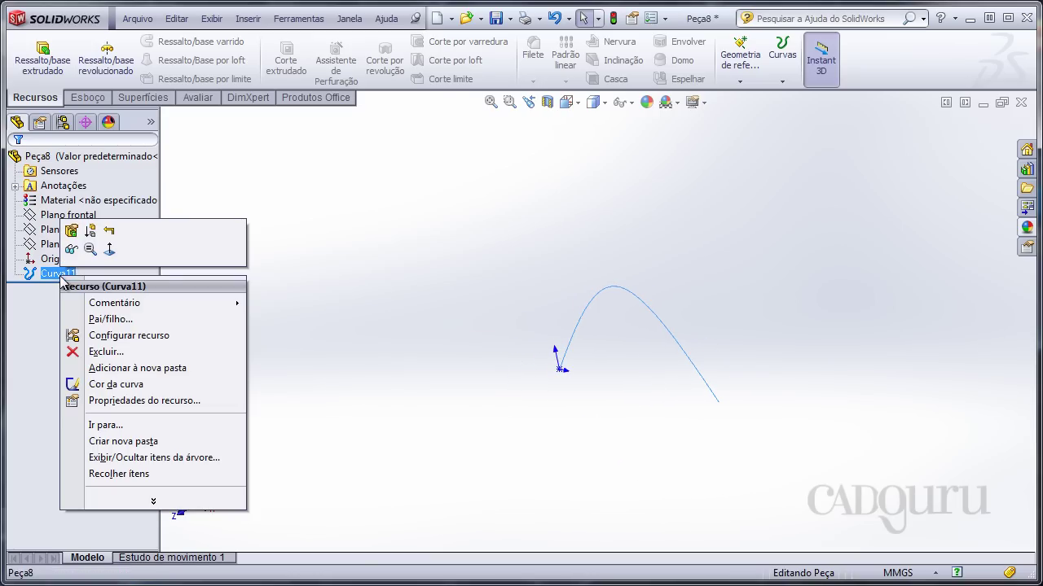
click(72, 232)
drag(337, 168, 333, 151)
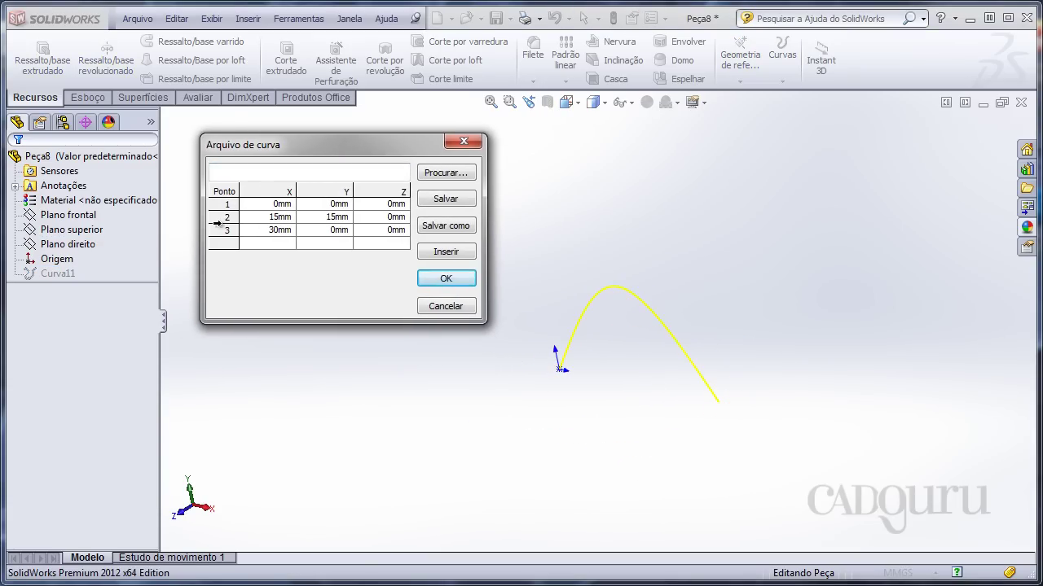
click(222, 230)
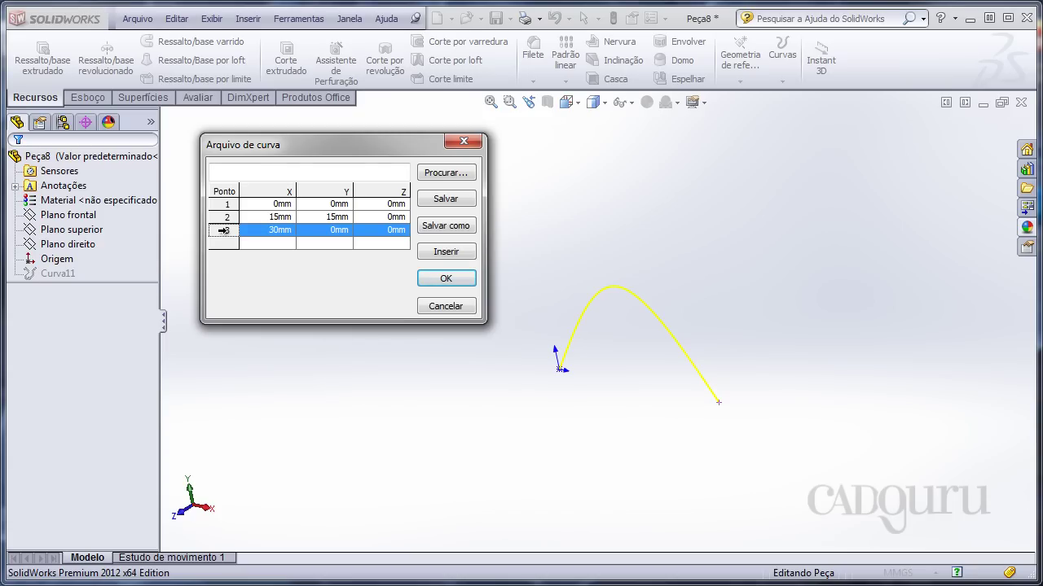
key(Delete)
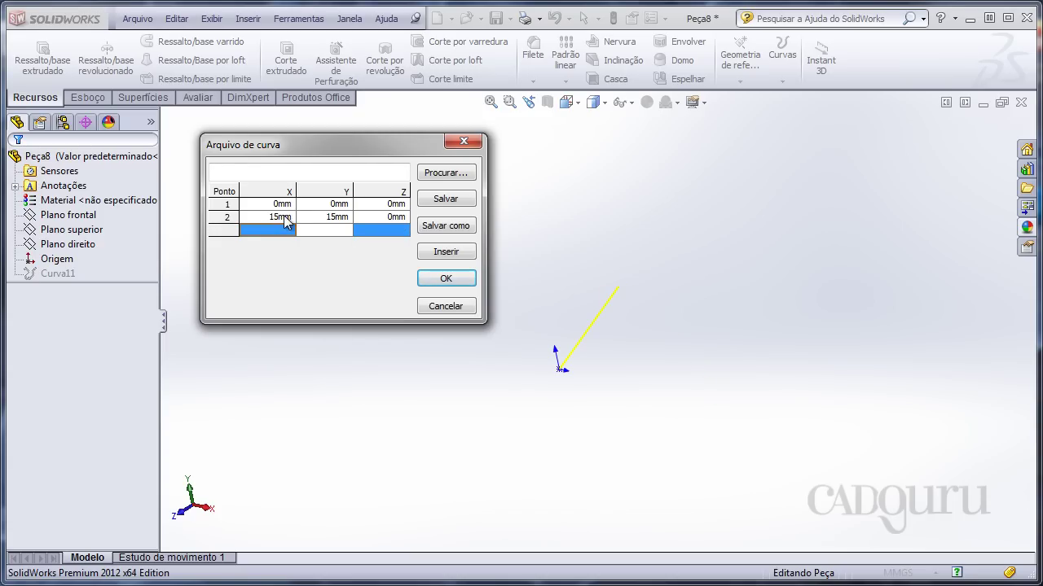
Change the second point to (30,0,0) mm and apply the edit to Curva11
click(277, 219)
click(285, 220)
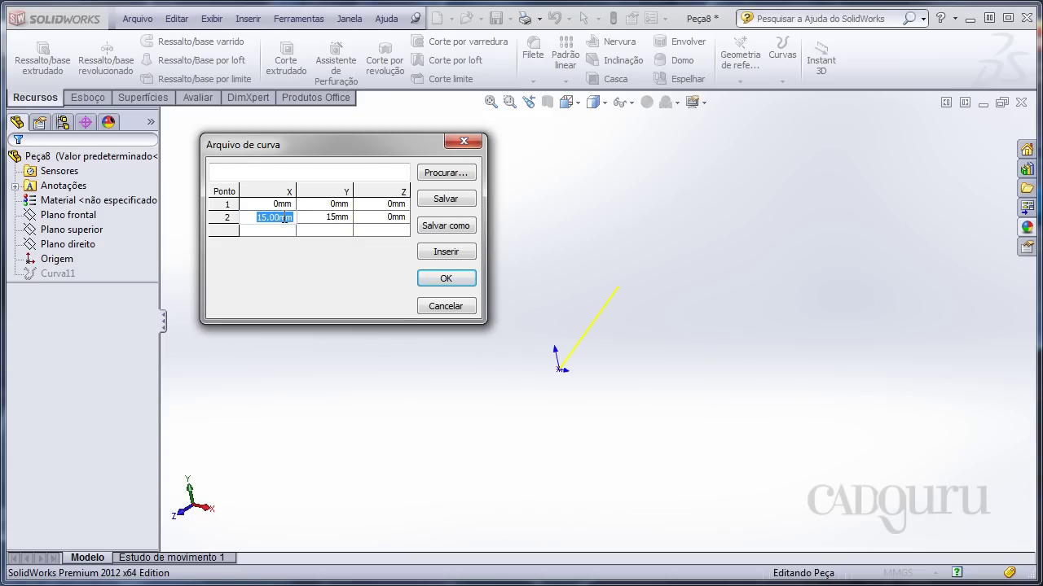
text(30)
click(347, 222)
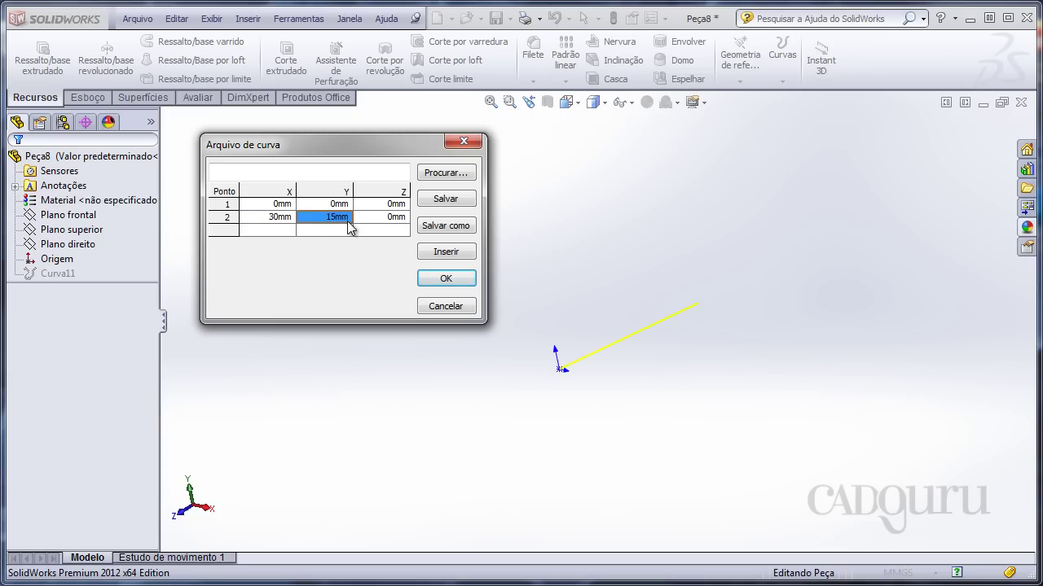
click(349, 224)
click(349, 223)
text(00)
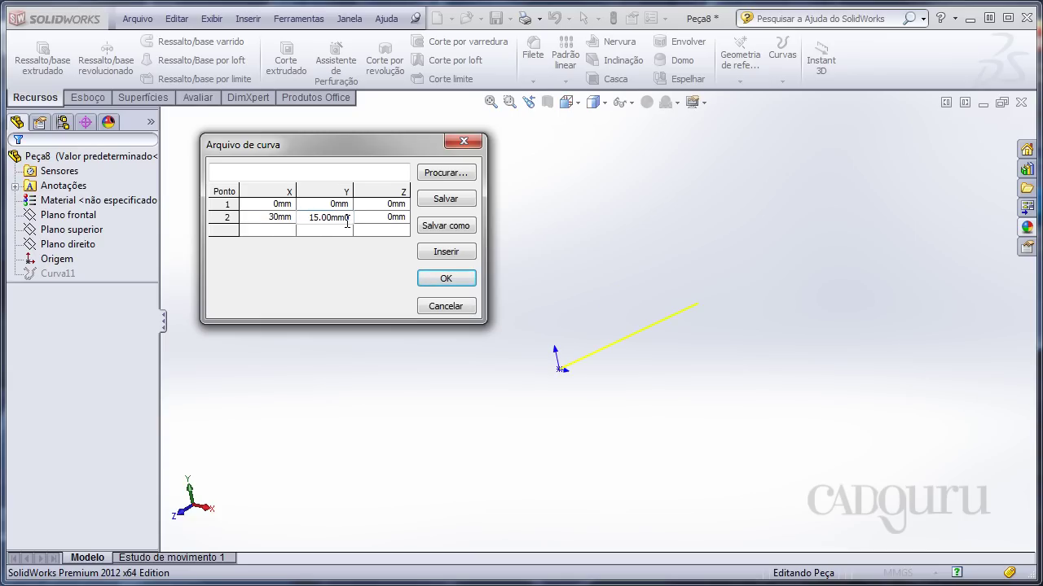
key(BackSpace)
key(BackSpace)
key(BackSpace)
key(BackSpace)
click(386, 217)
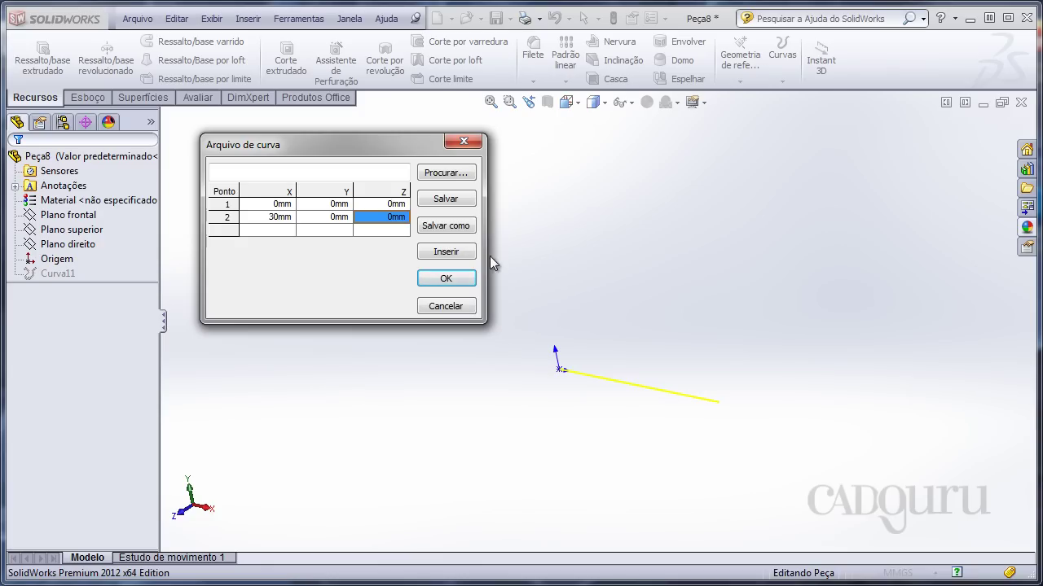
click(454, 280)
Orbit, zoom and pan the view to inspect the four-curve square outline
mouse_move(584, 423)
middle_down()
mouse_move(628, 381)
mouse_move(635, 342)
mouse_move(686, 349)
mouse_move(687, 405)
mouse_move(621, 407)
middle_up()
scroll(627, 404, up, 2)
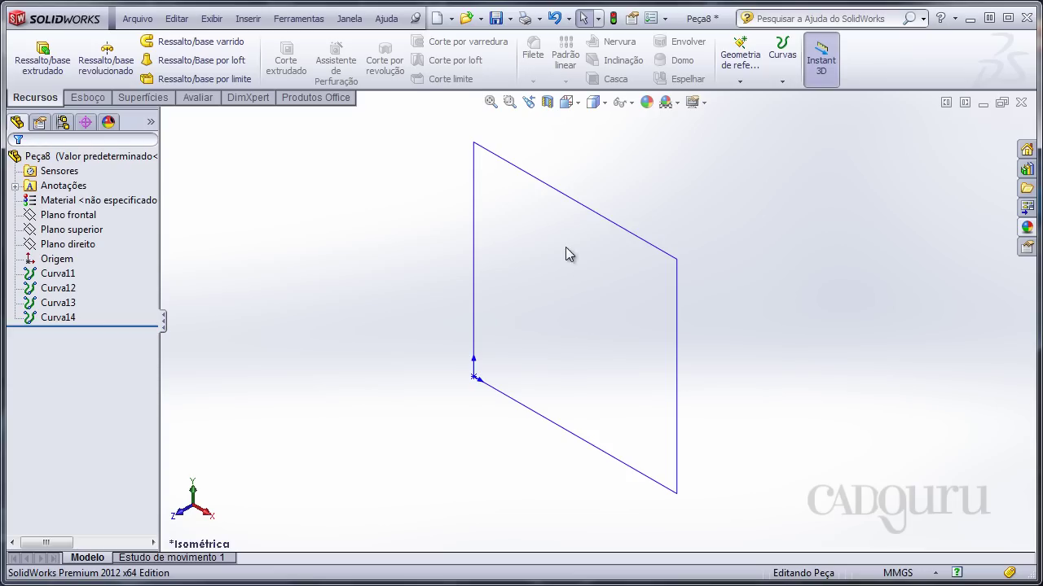
scroll(595, 318, up, 2)
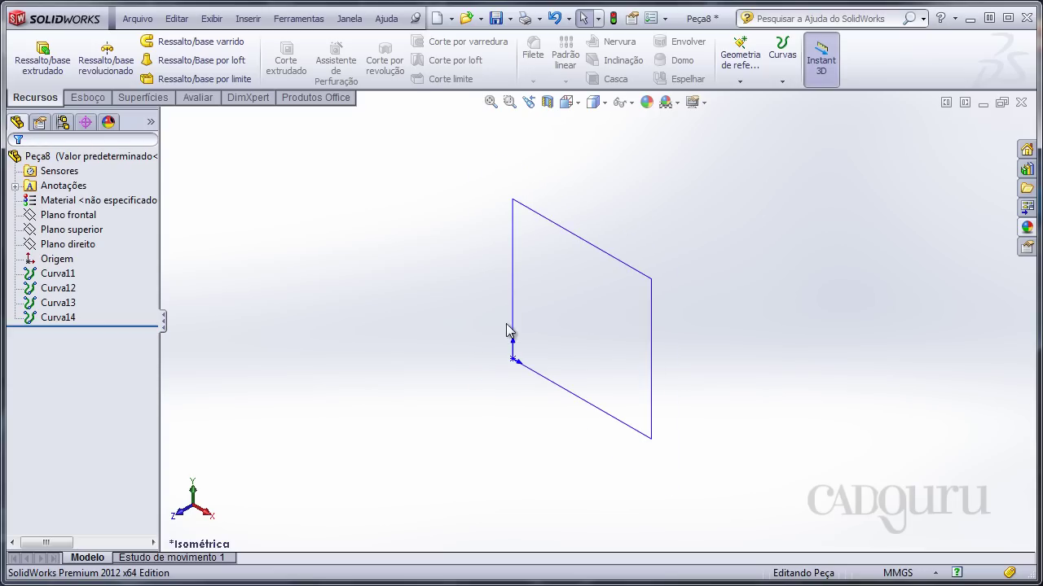
scroll(605, 358, down, 2)
mouse_move(605, 358)
ctrl+middle_down()
mouse_move(554, 335)
mouse_move(568, 379)
mouse_move(549, 286)
mouse_move(587, 320)
mouse_move(561, 314)
mouse_move(568, 352)
ctrl+middle_up()
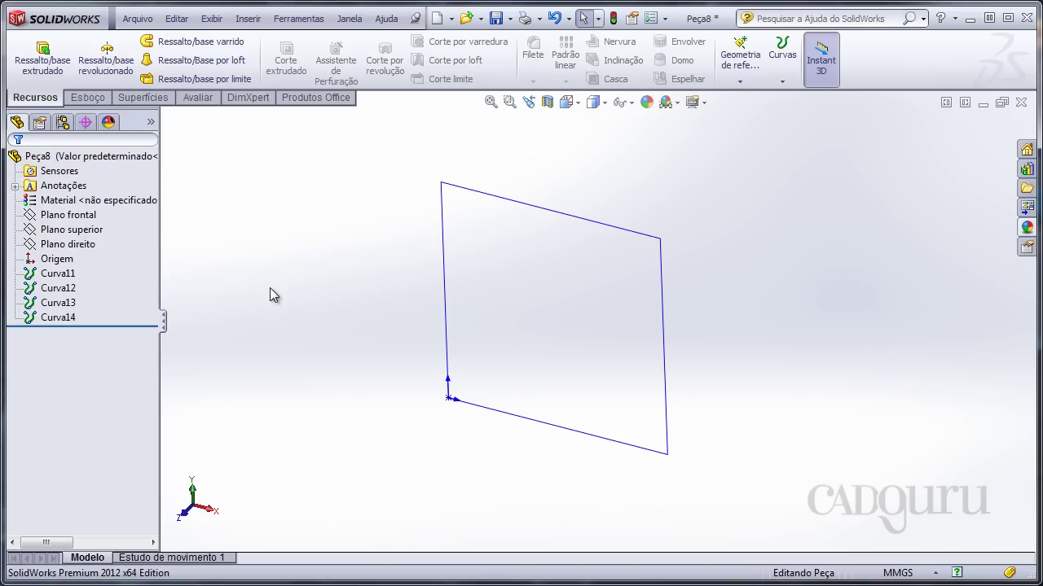
Reopen Curva14's points, save them as the curve file curva4, and confirm the curve
click(65, 320)
right_click(67, 320)
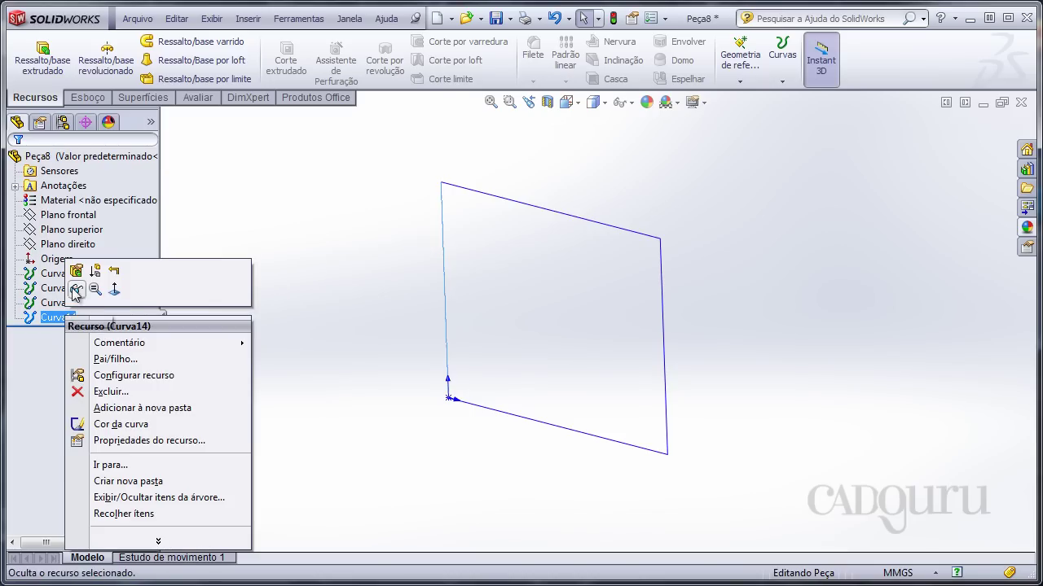
click(79, 288)
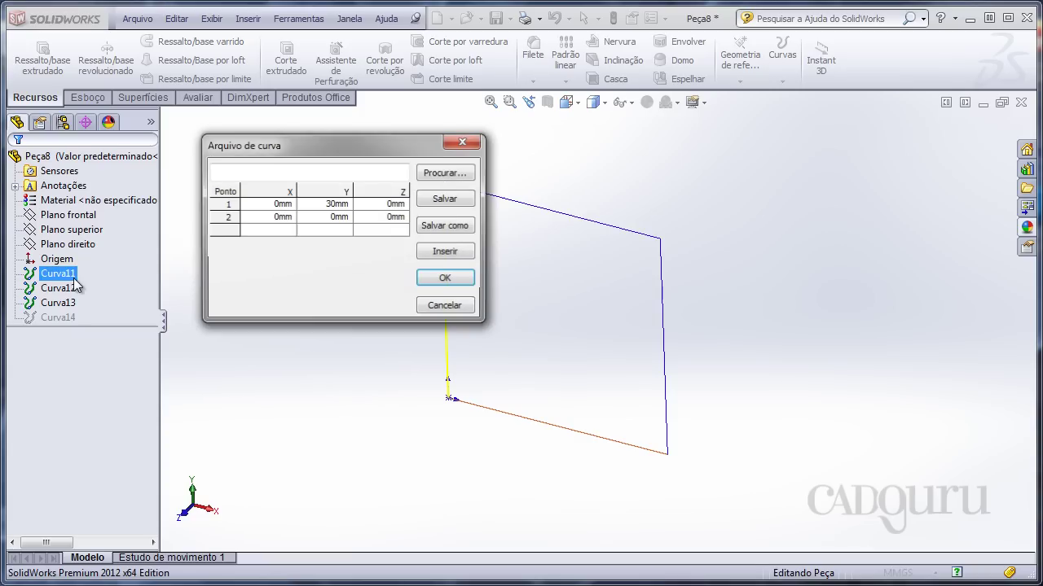
click(458, 205)
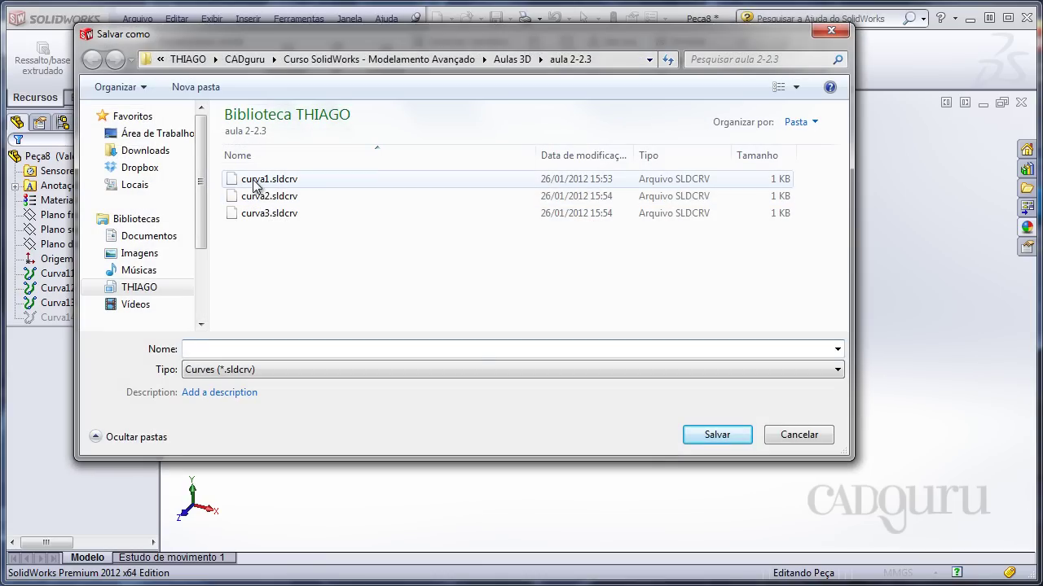
click(229, 346)
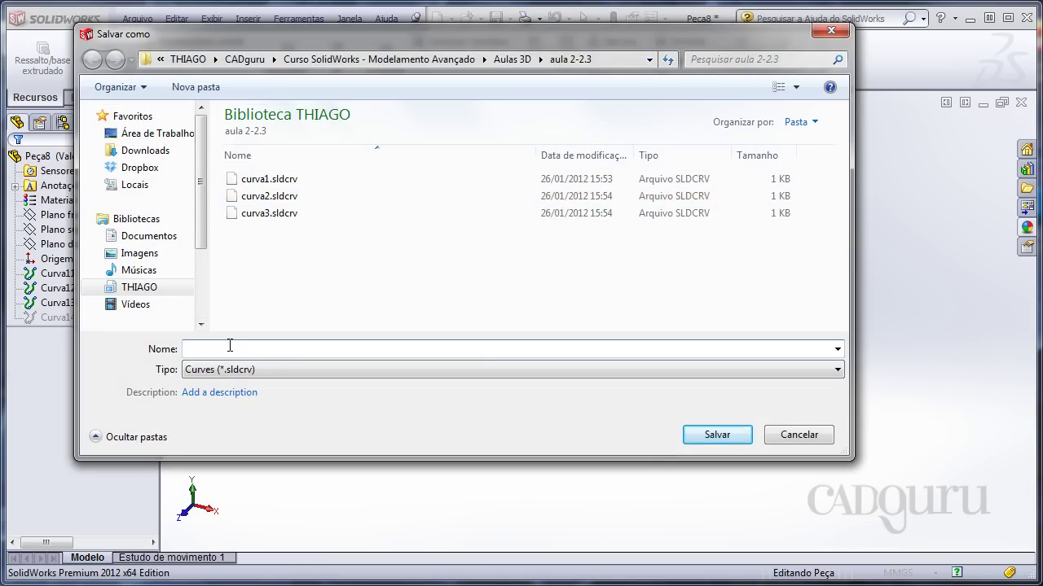
text(curva)
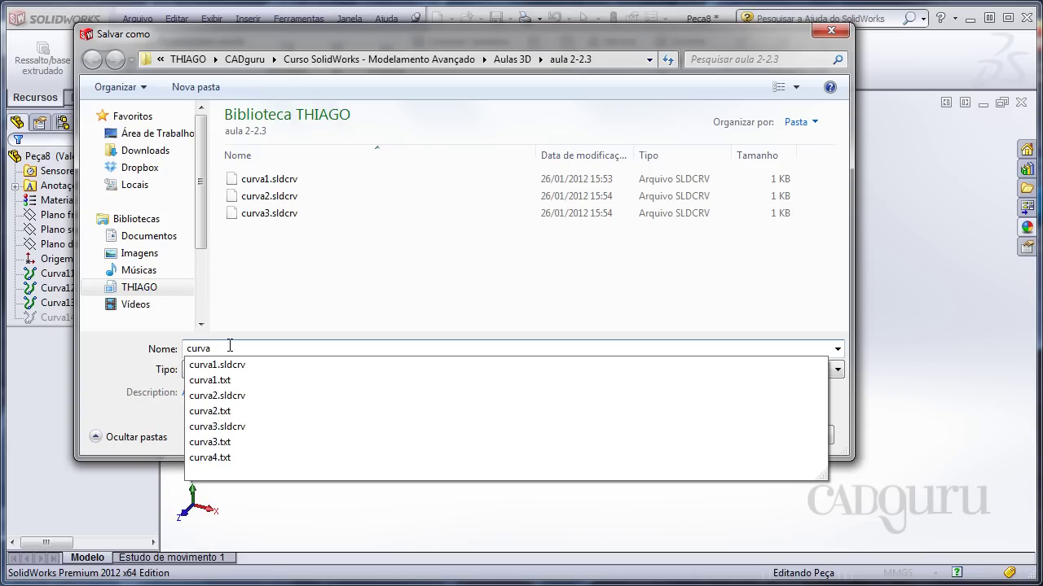
text(4)
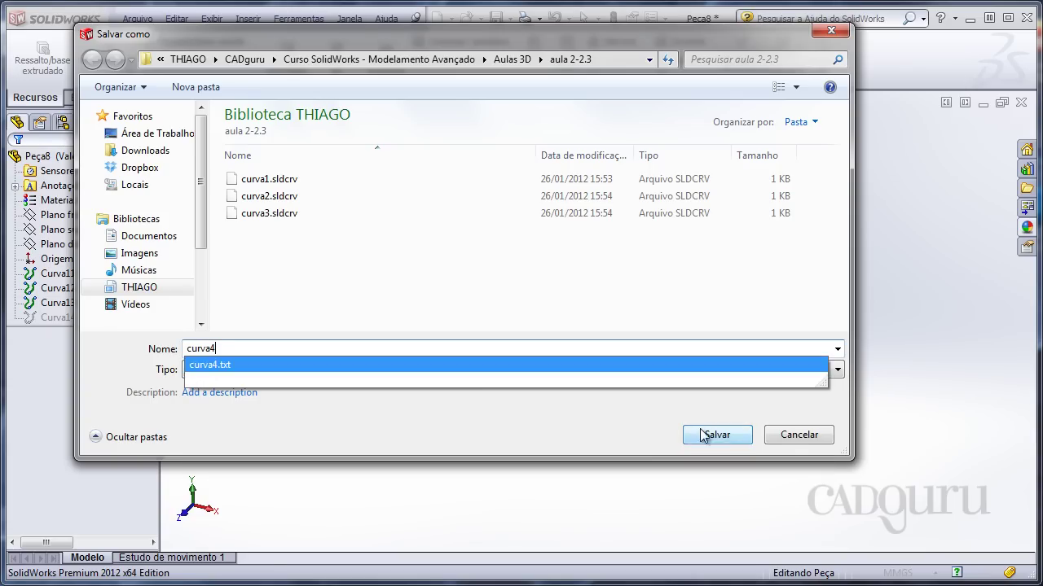
click(714, 437)
click(461, 284)
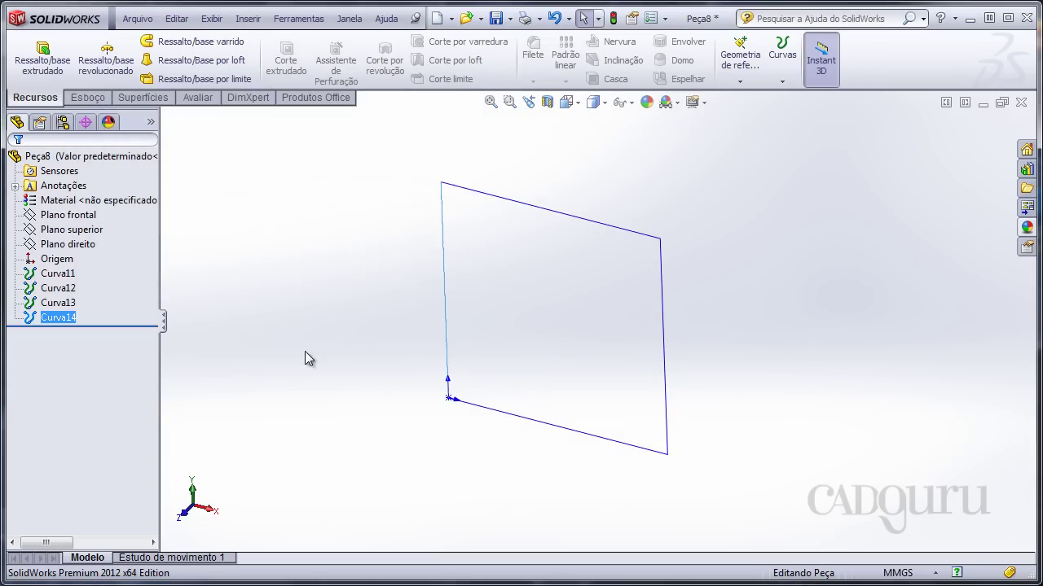
click(339, 284)
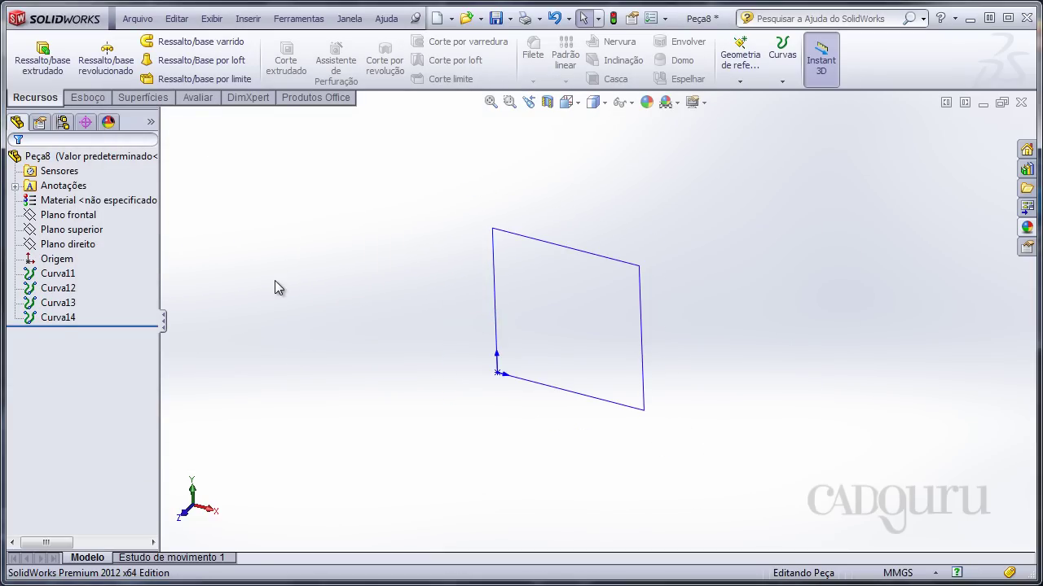
Rotate the view of the Peça12 box and bring up the Inserir menu
mouse_move(351, 333)
ctrl+middle_down()
mouse_move(414, 351)
mouse_move(438, 330)
ctrl+middle_up()
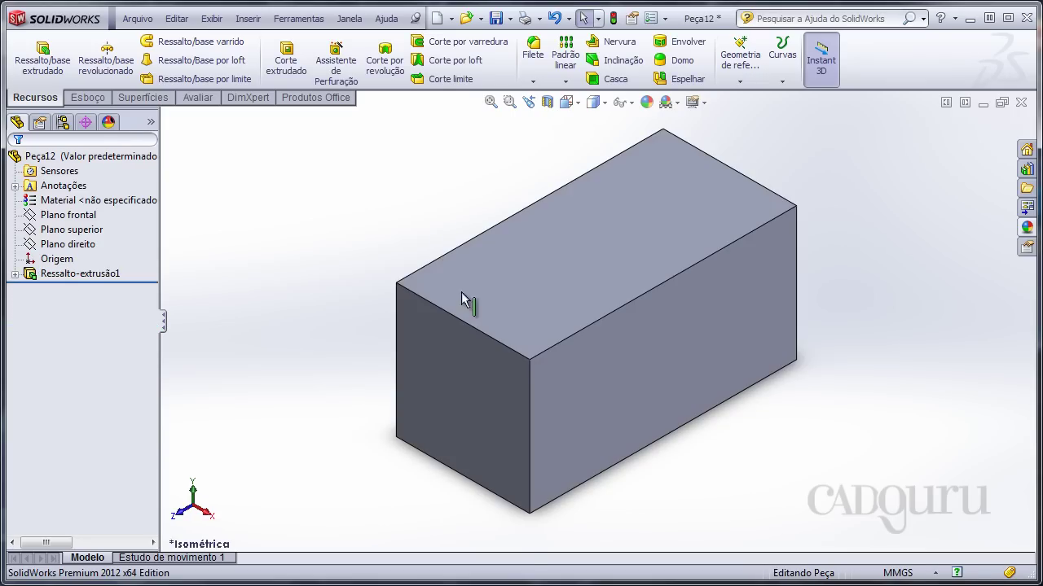
mouse_move(428, 305)
middle_down()
mouse_move(495, 195)
mouse_move(610, 268)
mouse_move(451, 272)
mouse_move(456, 305)
mouse_move(359, 291)
mouse_move(334, 226)
mouse_move(400, 247)
mouse_move(426, 325)
mouse_move(421, 235)
mouse_move(394, 236)
mouse_move(388, 309)
mouse_move(337, 298)
middle_up()
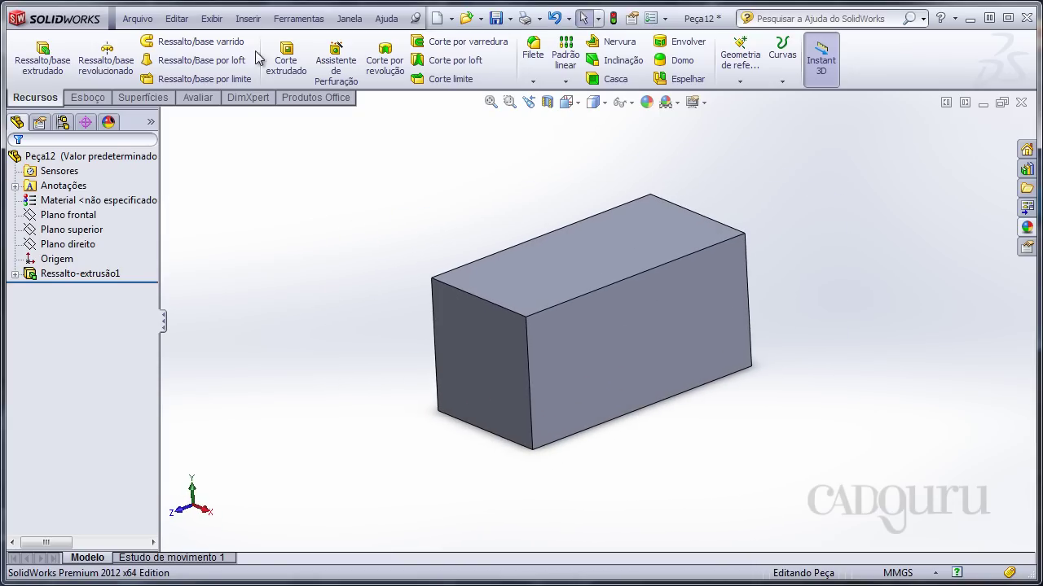
click(249, 18)
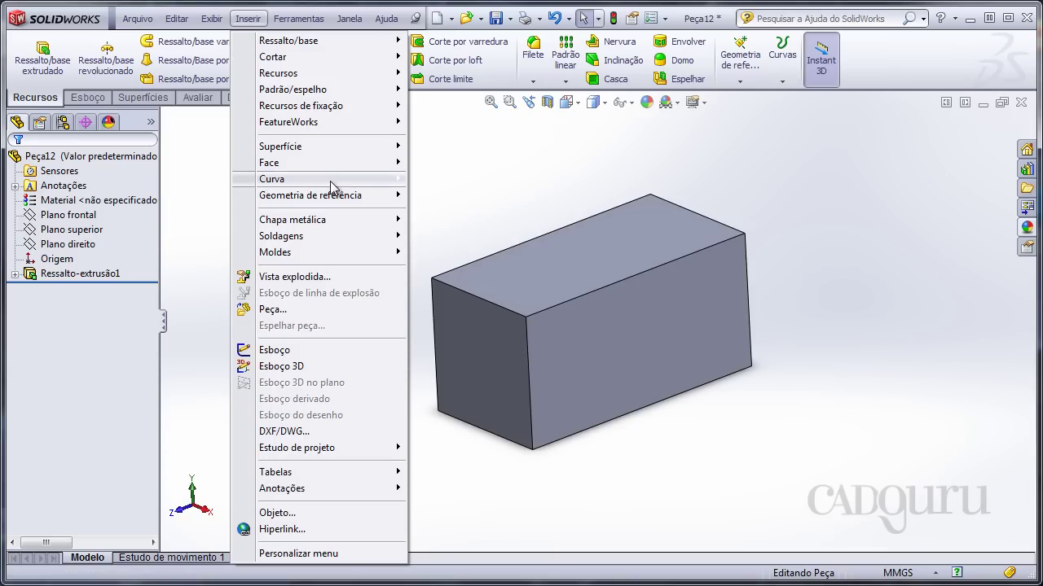
mouse_move(272, 179)
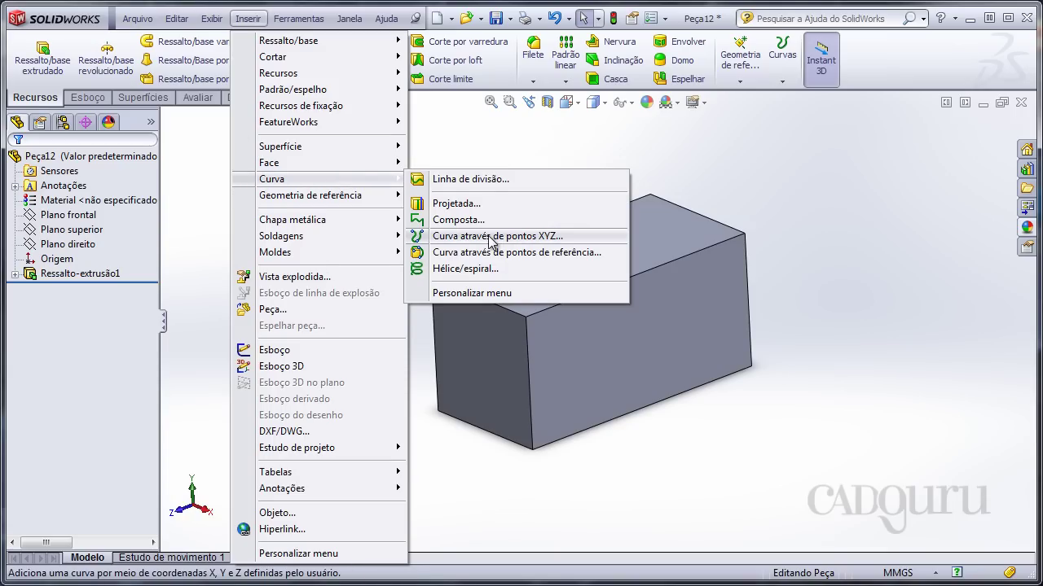
Create Curva1 by loading the point file curva1.sldcrv into a curve through XYZ points
click(492, 236)
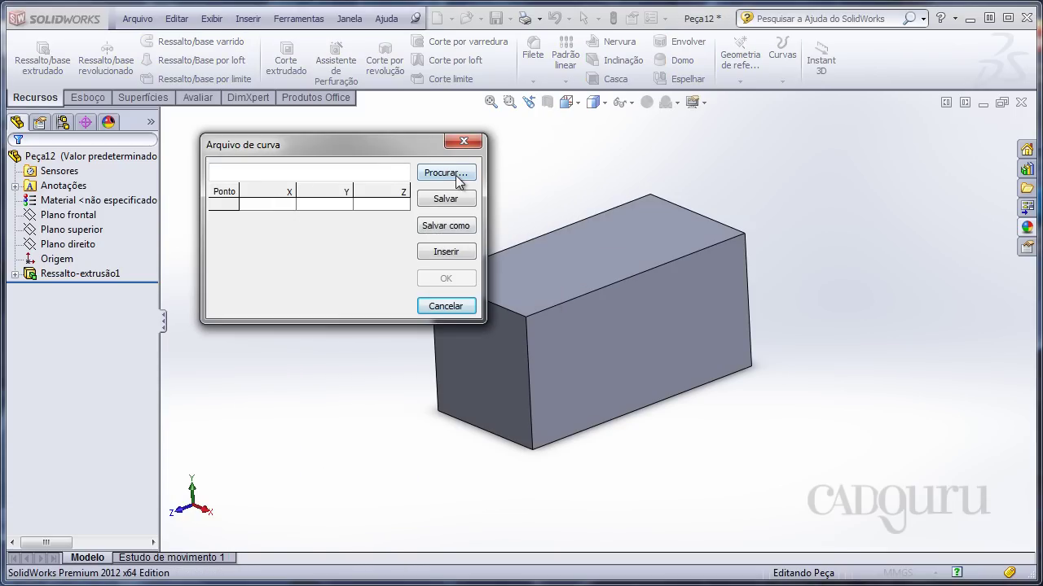
click(456, 174)
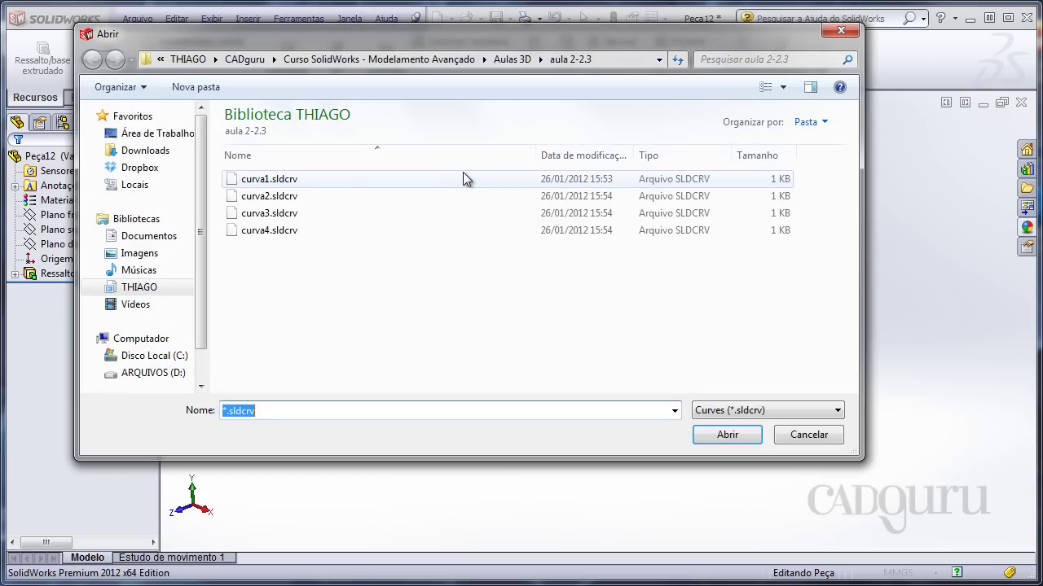
click(325, 178)
click(303, 197)
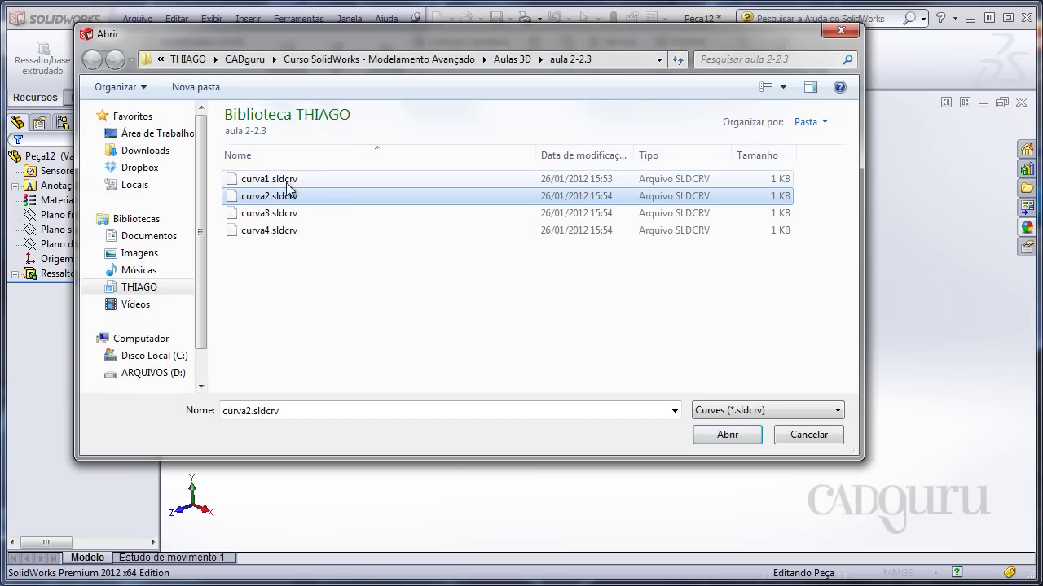
click(290, 179)
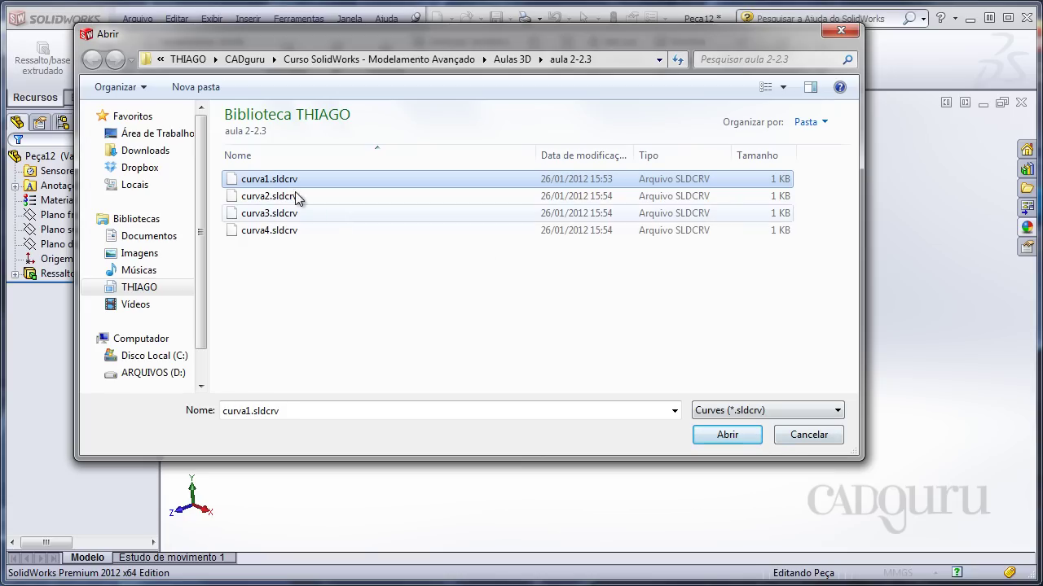
click(737, 433)
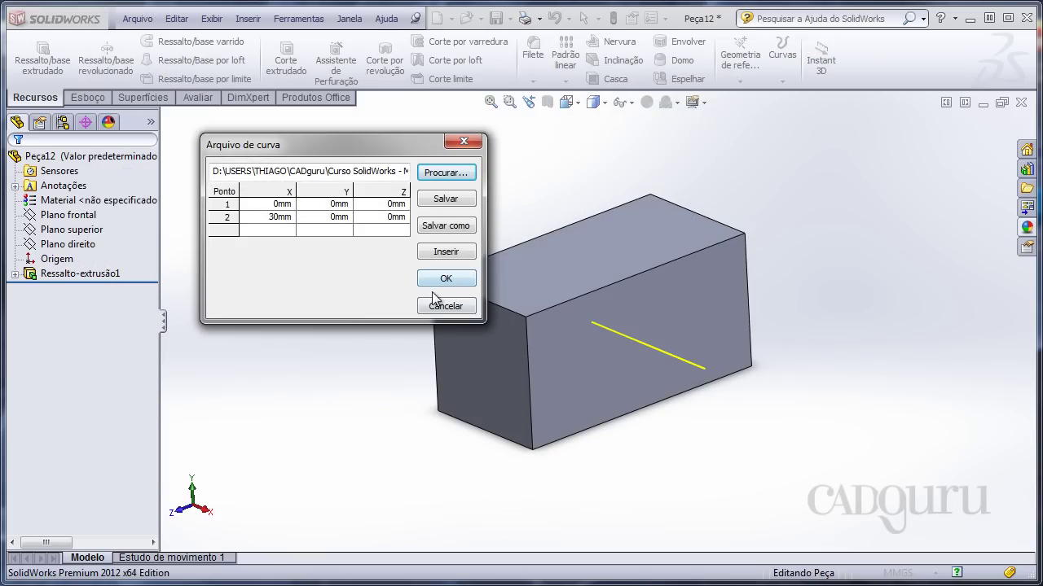
click(428, 281)
Orbit the box to view Curva1 from several angles and bring up the Inserir menu
middle_drag(355, 369, 285, 421)
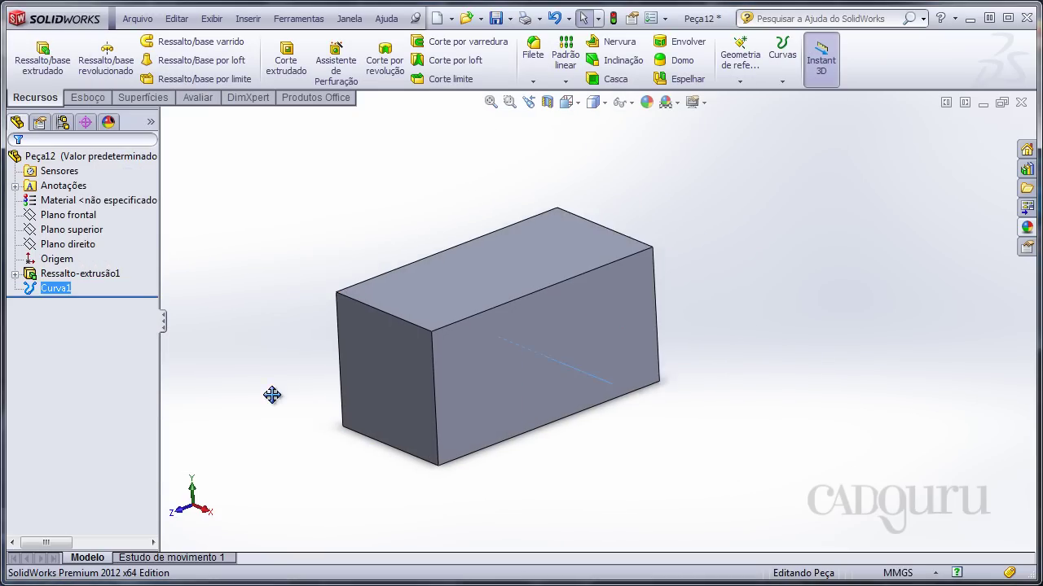
click(286, 421)
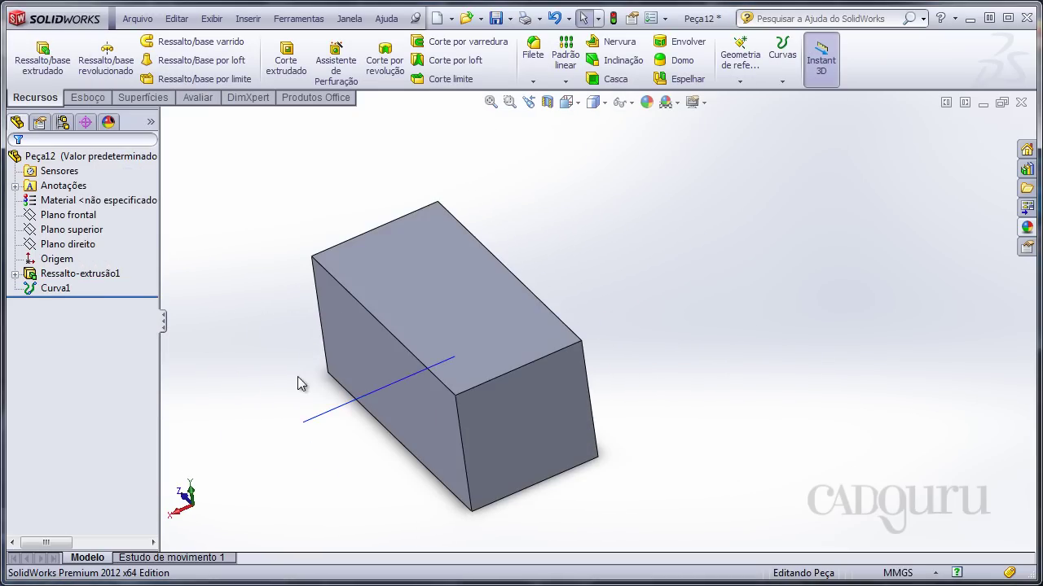
middle_drag(298, 384, 451, 380)
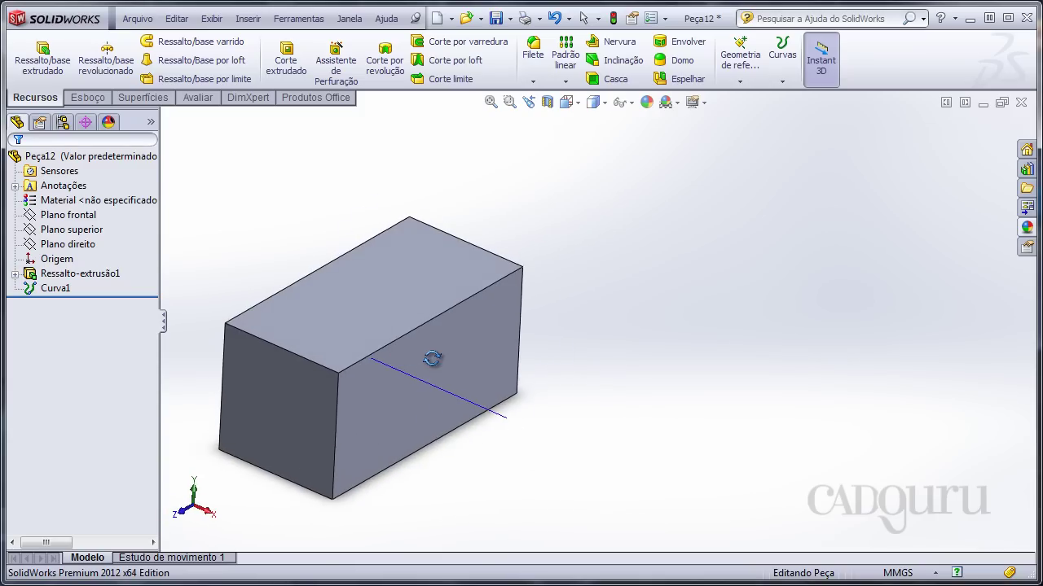
middle_drag(260, 266, 252, 162)
click(247, 19)
mouse_move(272, 178)
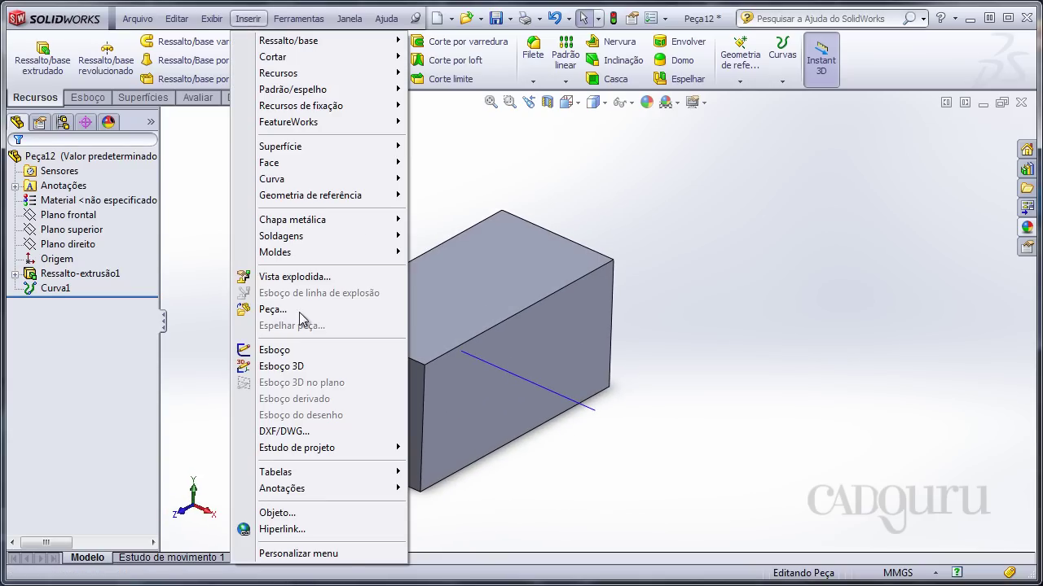
Create Curva2 by loading curva2.sldcrv into a curve through XYZ points
click(487, 235)
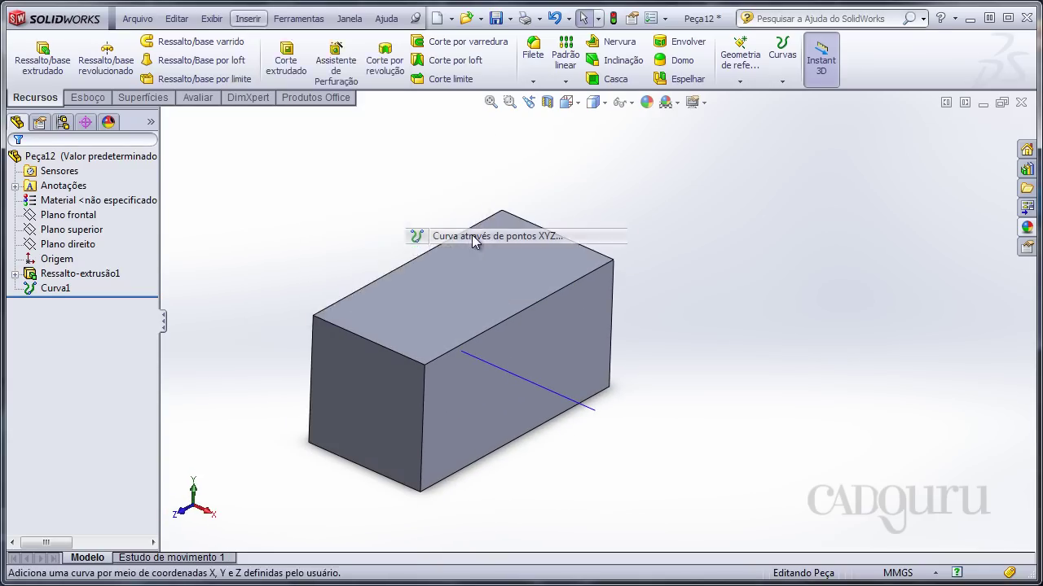
key(Return)
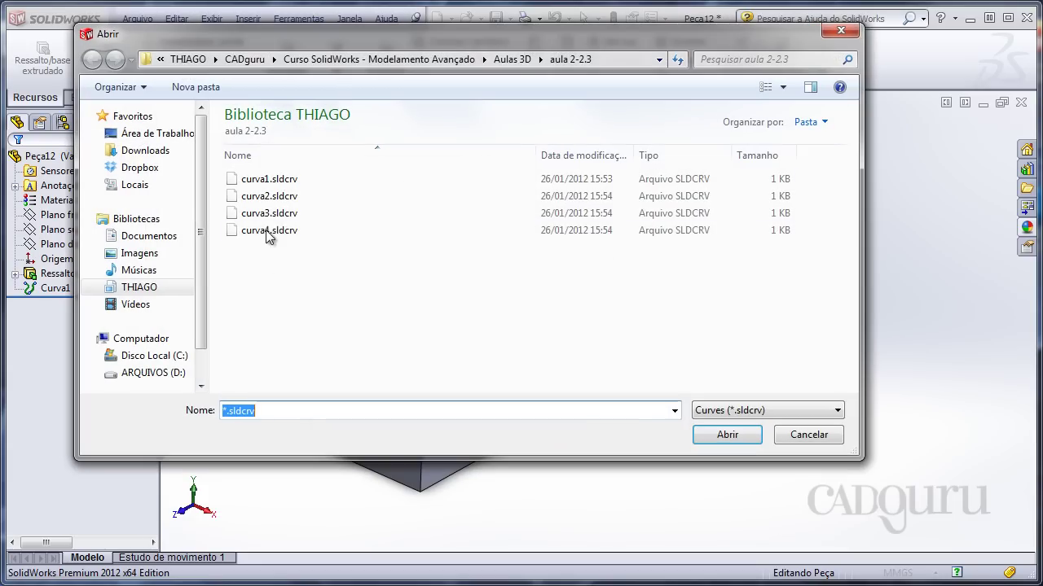
double_click(259, 198)
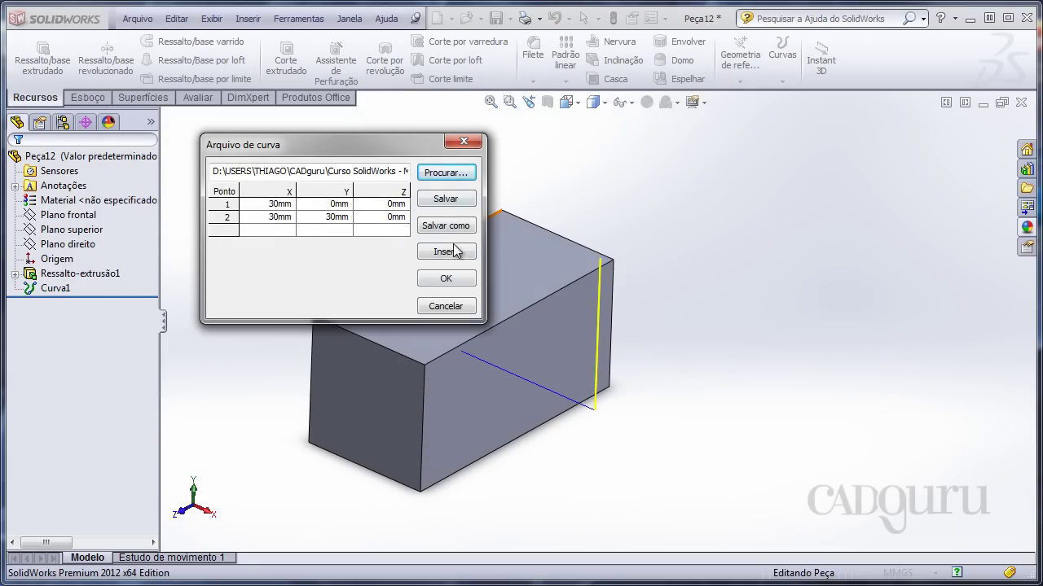
click(445, 279)
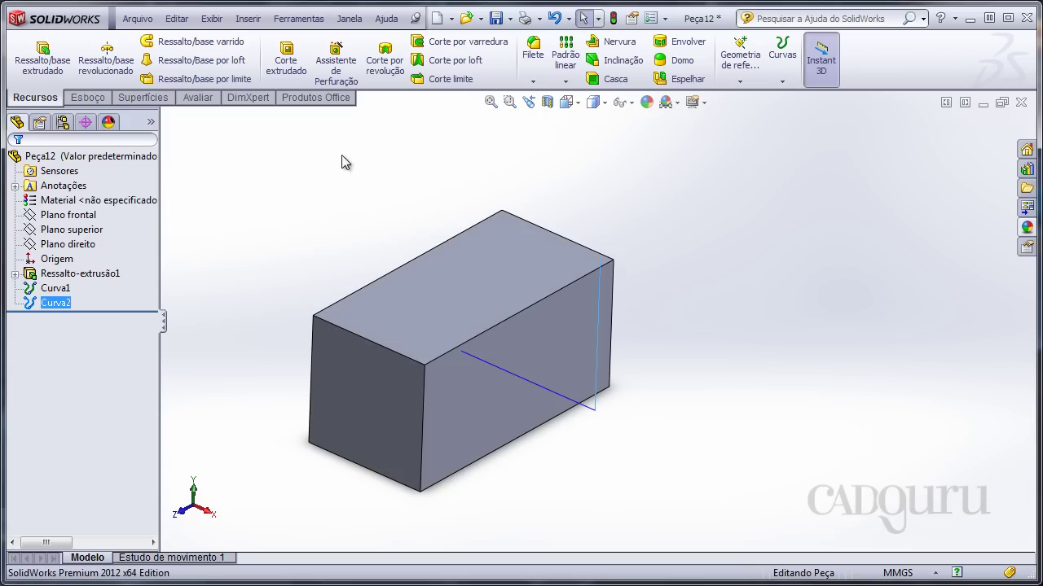
Create Curva3 from the point file curva3.sldcrv
click(248, 18)
click(569, 238)
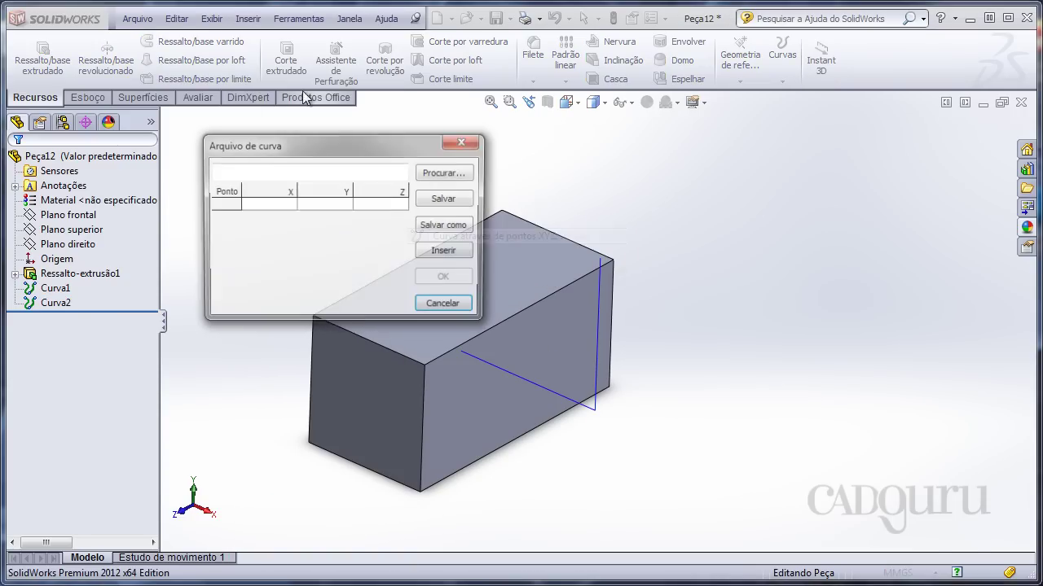
click(446, 172)
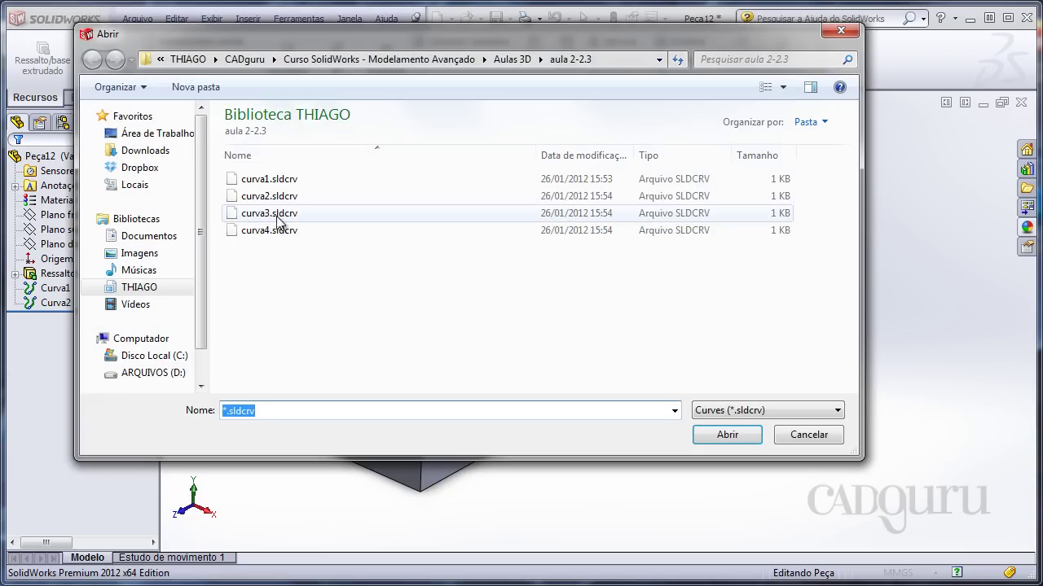
double_click(293, 213)
click(470, 281)
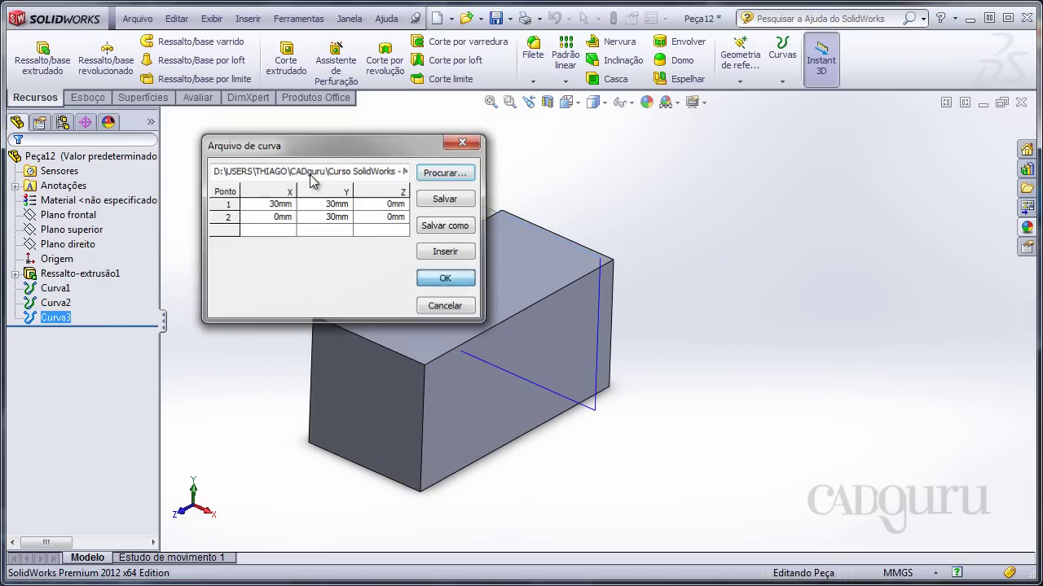
Create Curva4 from curva4.sldcrv and orbit to view the finished square frame
click(248, 18)
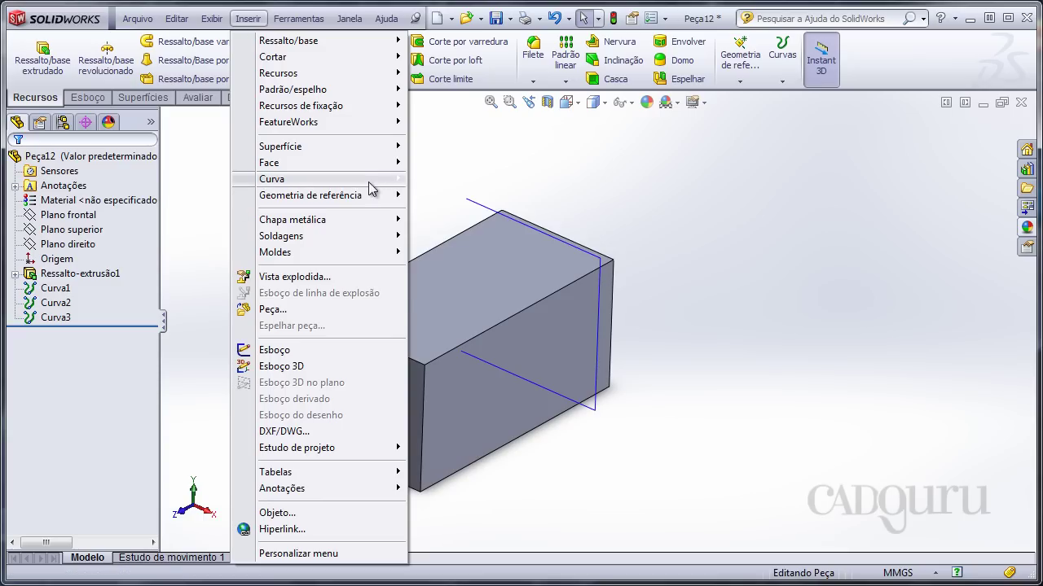
mouse_move(317, 179)
click(497, 236)
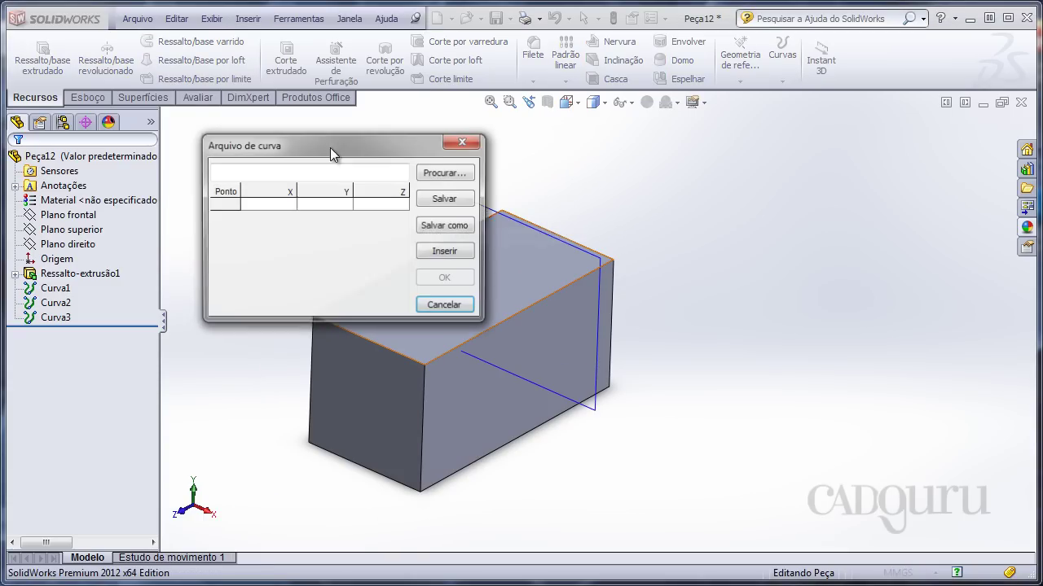
click(457, 176)
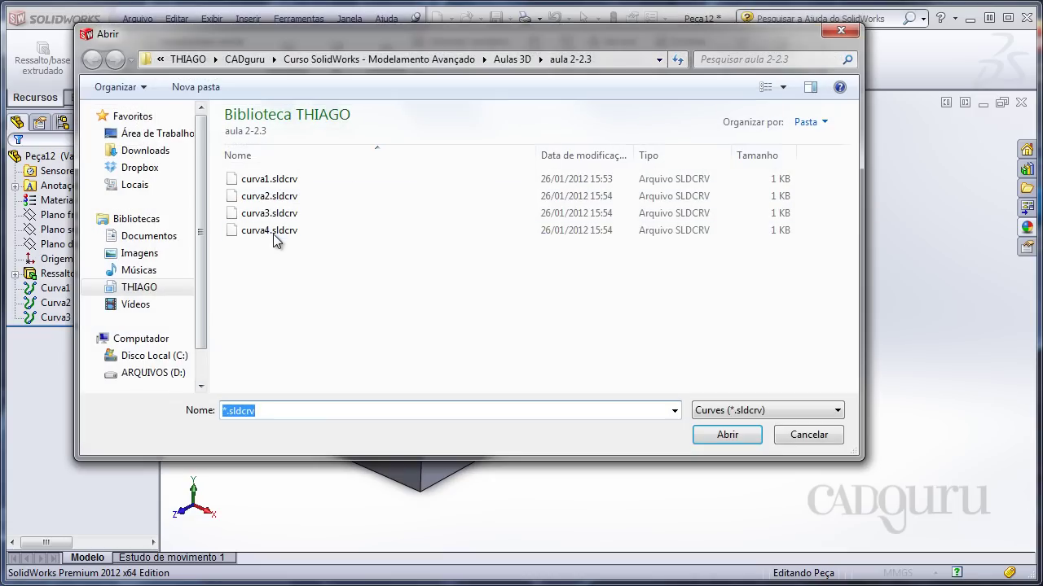
double_click(275, 234)
click(446, 279)
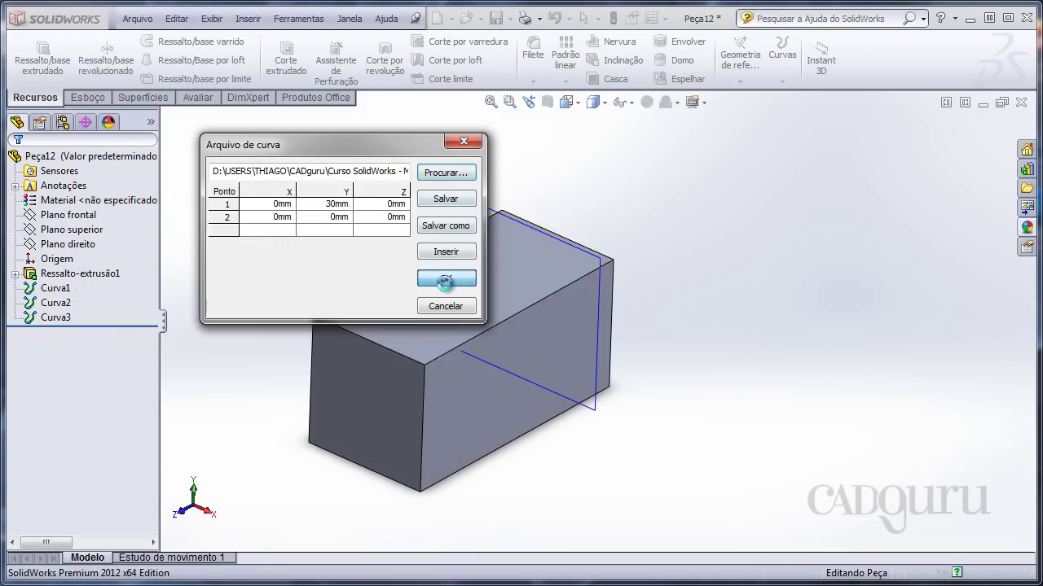
mouse_move(387, 235)
middle_down()
mouse_move(488, 312)
mouse_move(503, 358)
mouse_move(431, 307)
mouse_move(361, 291)
mouse_move(361, 361)
middle_up()
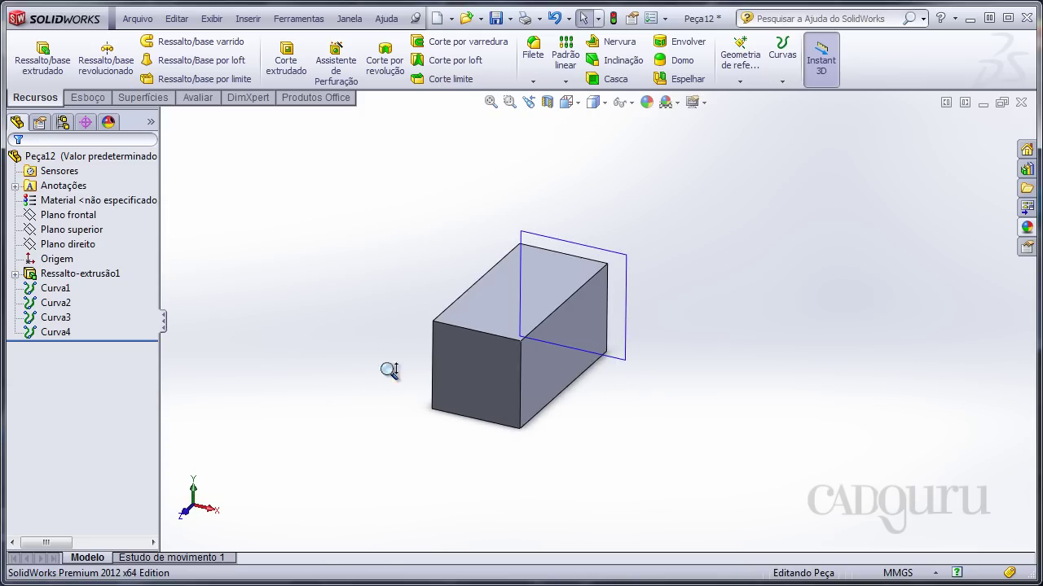
Zoom out, then close the part choosing Não salvar to discard changes
scroll(325, 302, down, 2)
scroll(325, 302, down, 1)
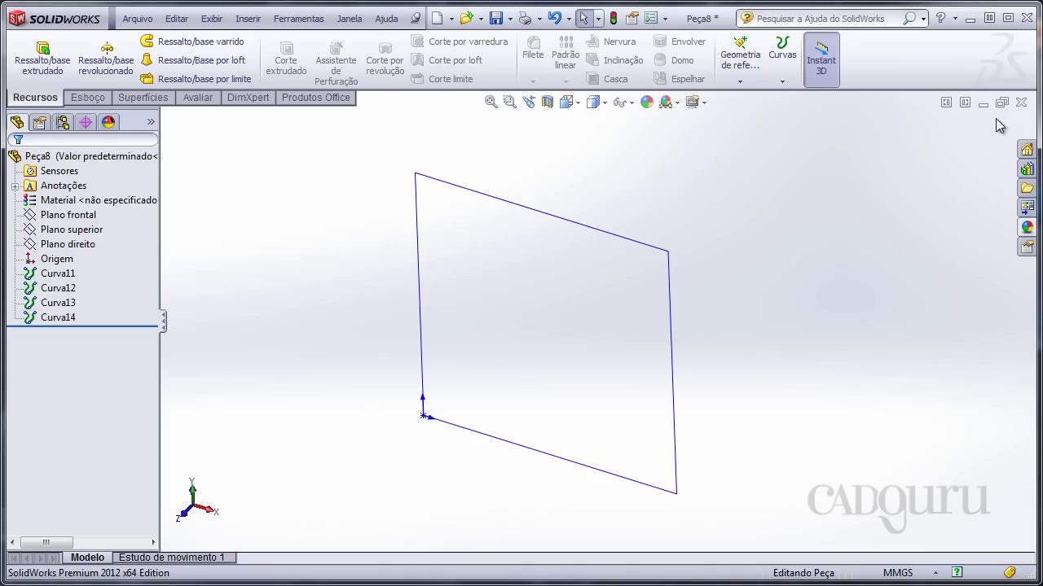
click(1020, 102)
click(549, 385)
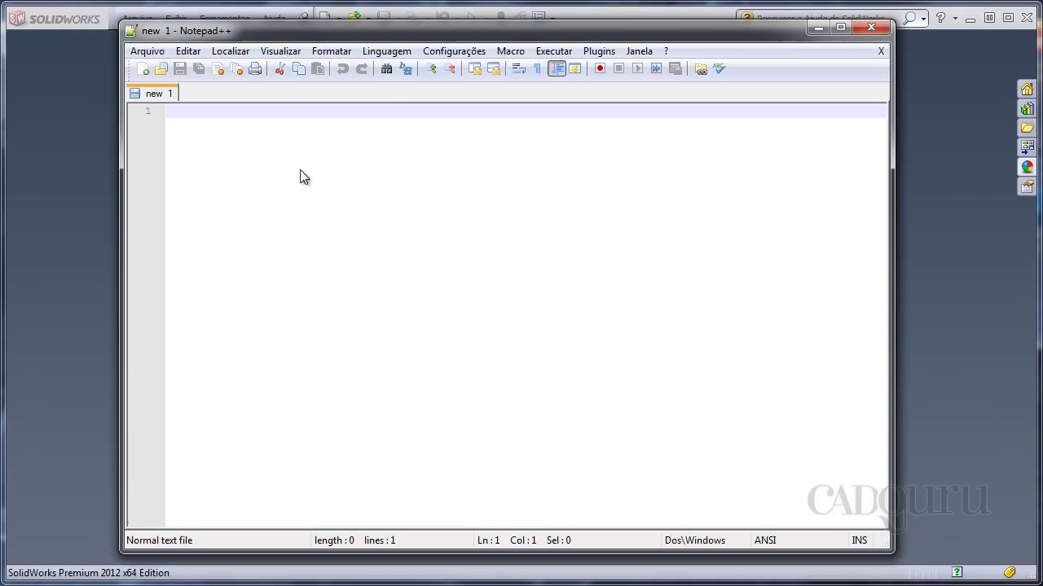
Type the points 0,0,0 and 30,0,0 on two separate lines in the new Notepad++ document
drag(435, 35, 469, 36)
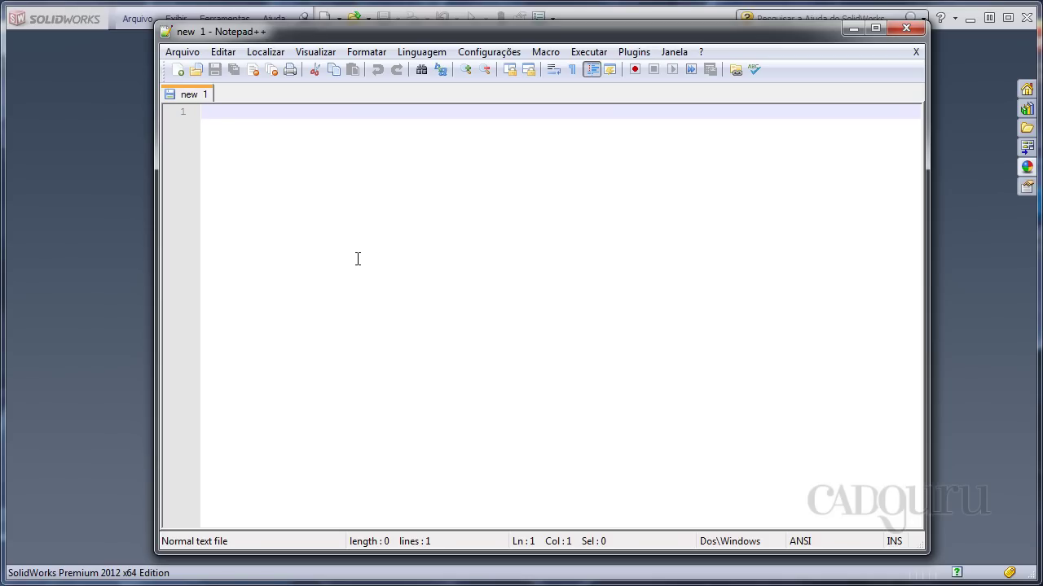
text(0,0)
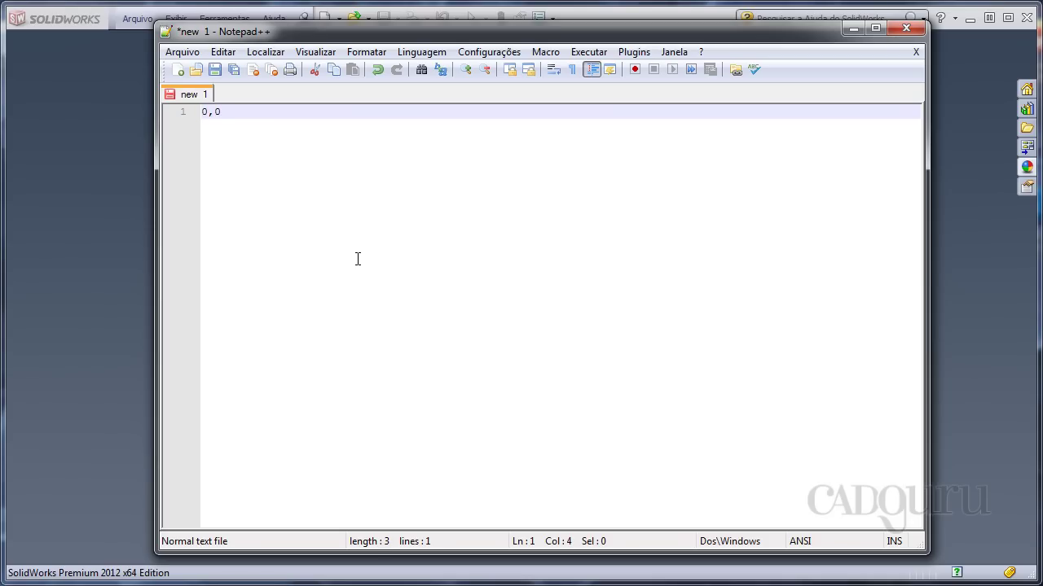
text(,0)
key(Return)
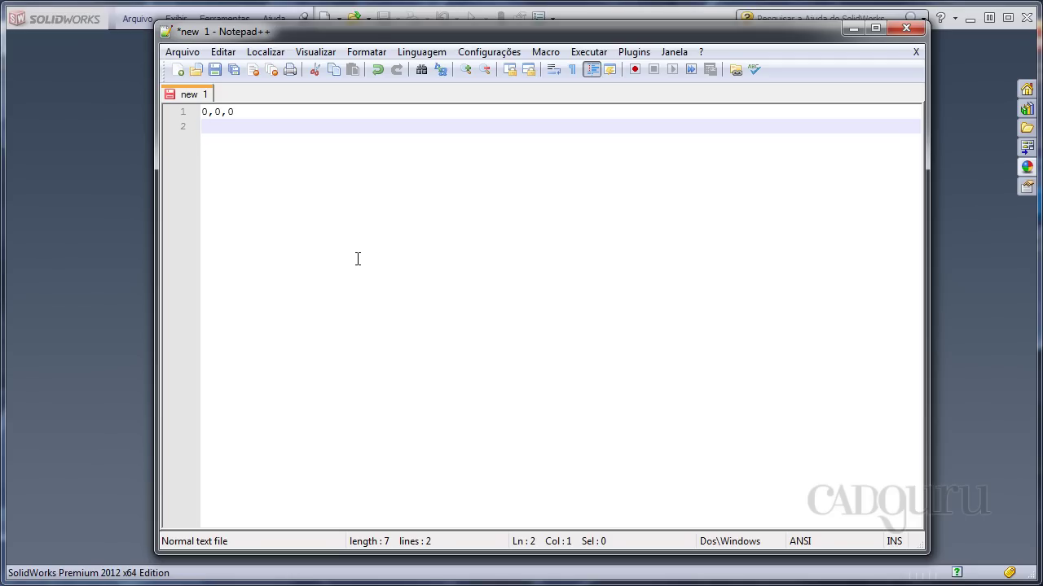
text(30)
text(,0)
text(,0)
Save the document as curva1.txt in CADguru > Curso SolidWorks > Aulas 3D > aula 2-2.3
click(216, 71)
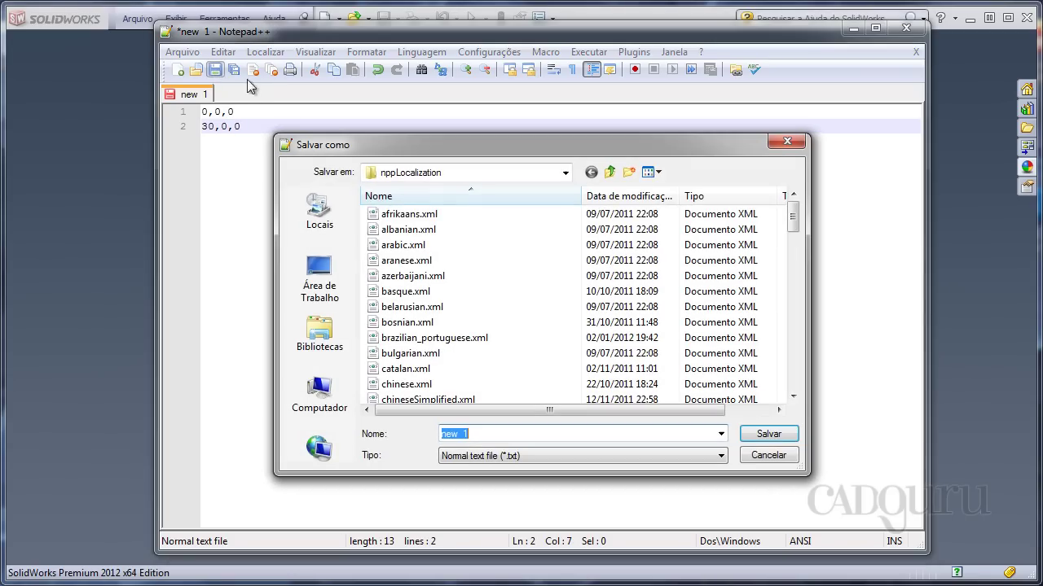
click(434, 175)
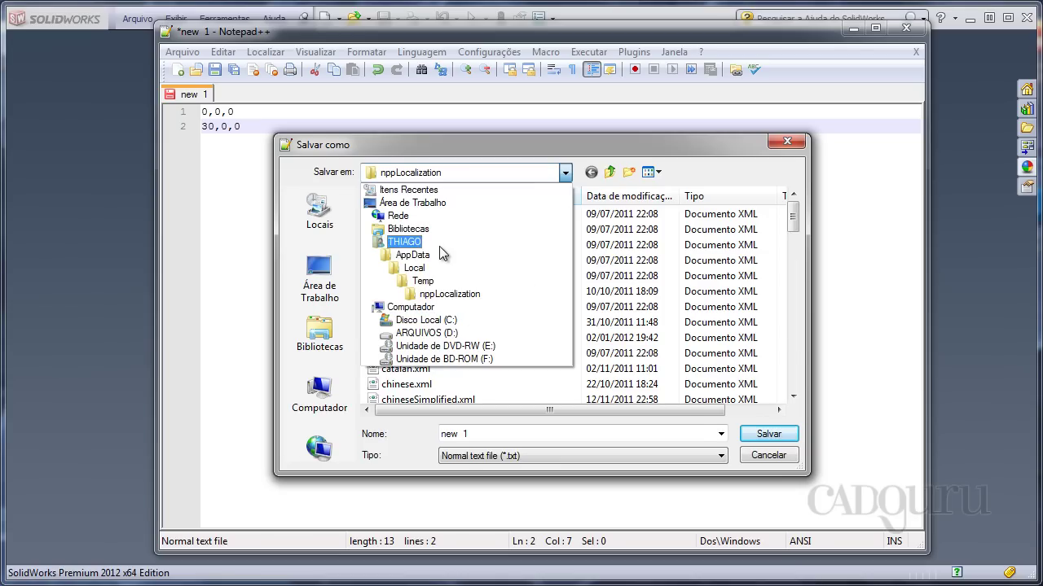
click(439, 246)
double_click(473, 213)
double_click(441, 218)
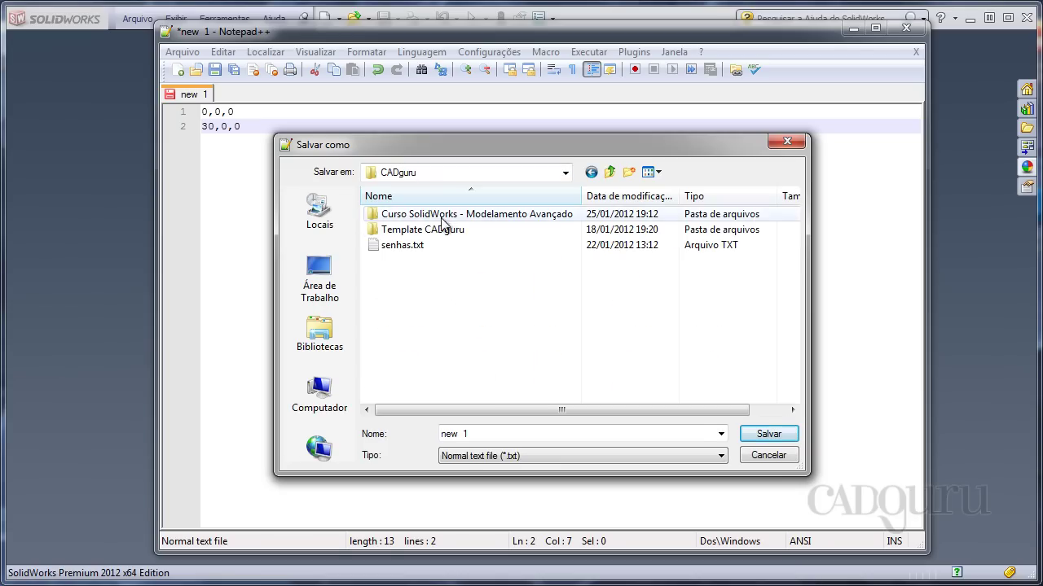
double_click(407, 214)
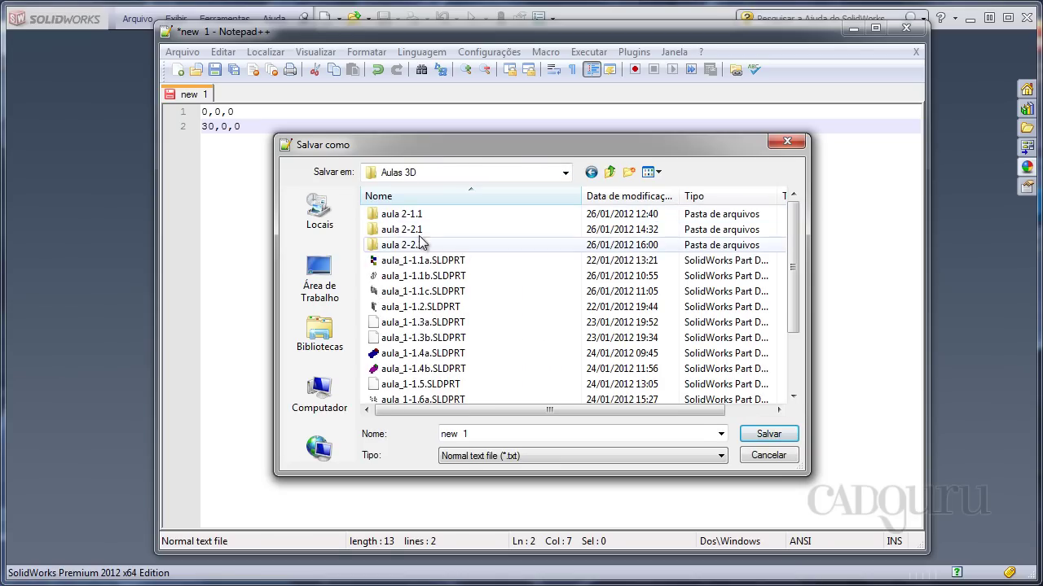
click(413, 245)
double_click(413, 245)
double_click(456, 433)
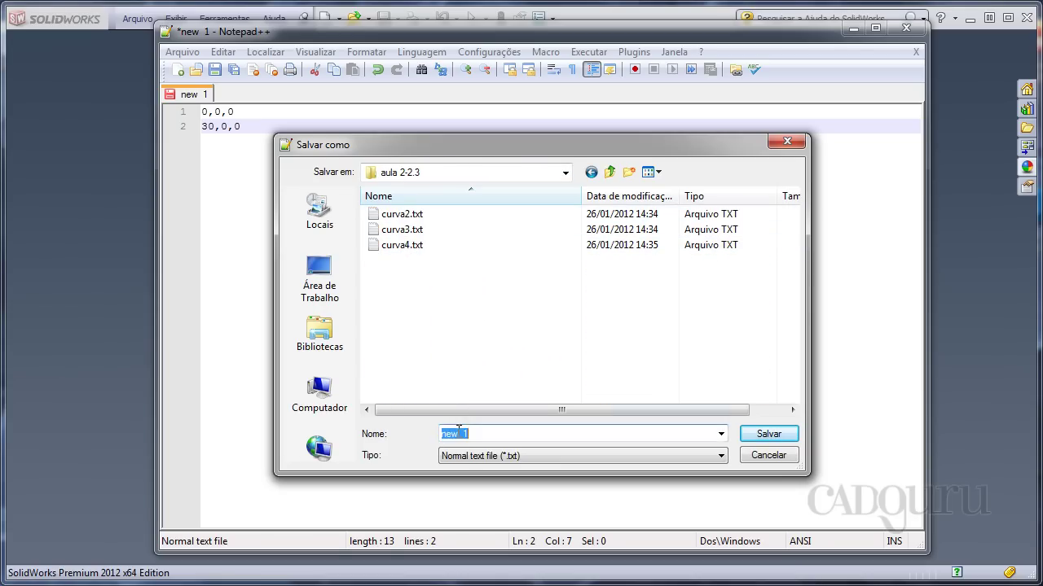
text(curva)
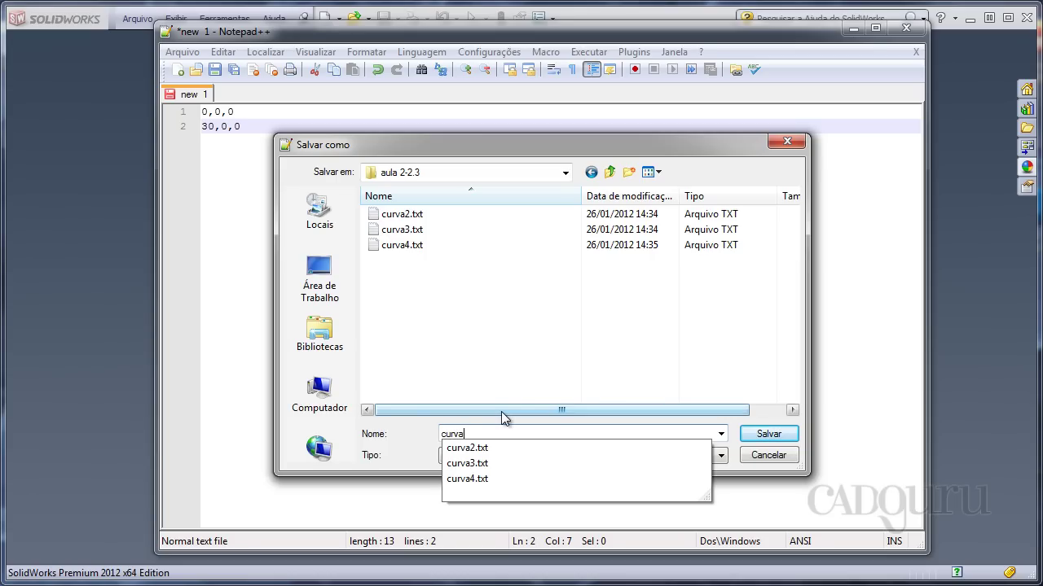
text(1)
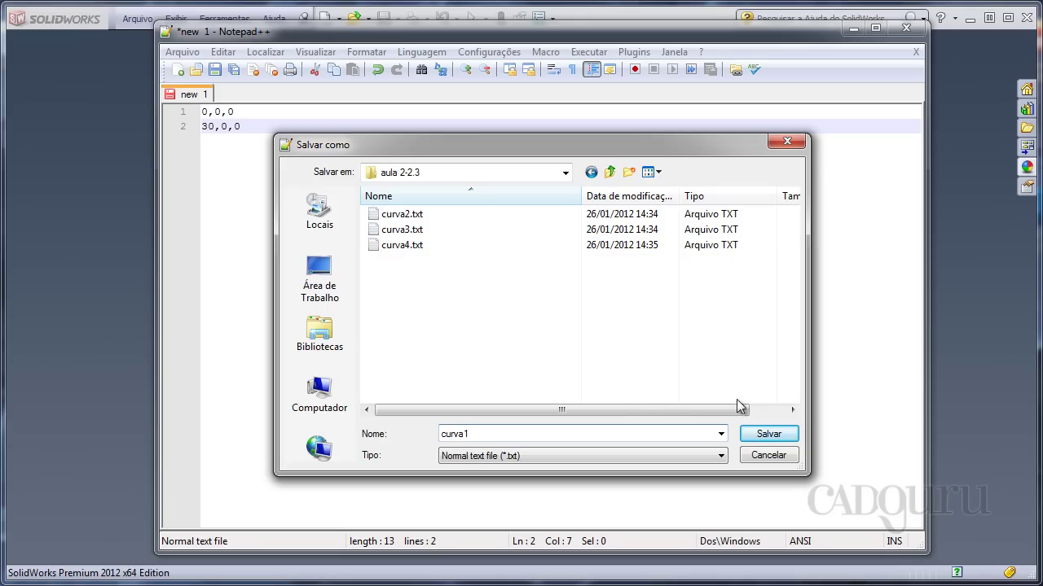
click(763, 440)
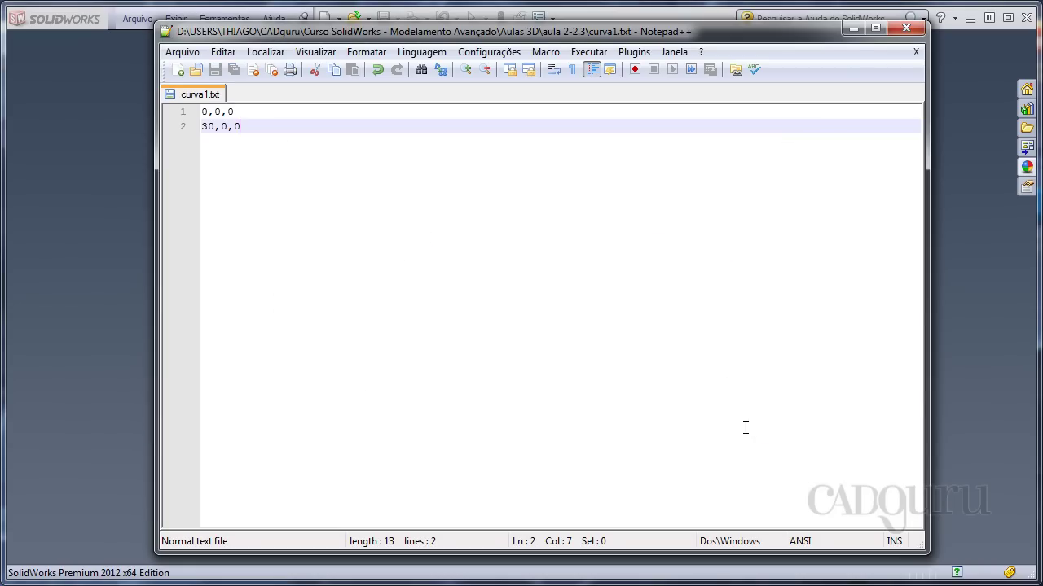
Close Notepad++ and create a new SolidWorks part (Peça)
click(908, 29)
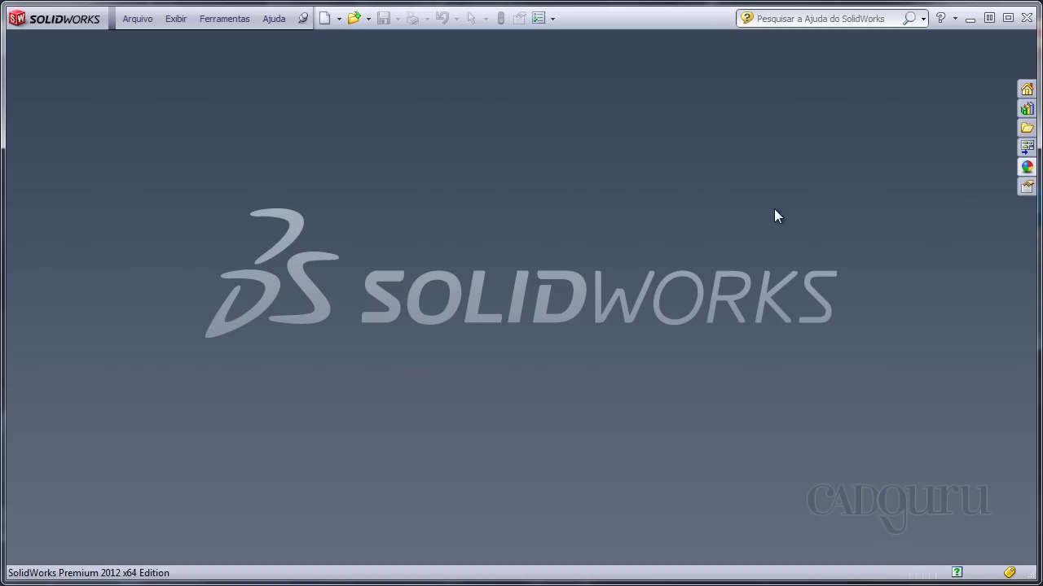
click(327, 24)
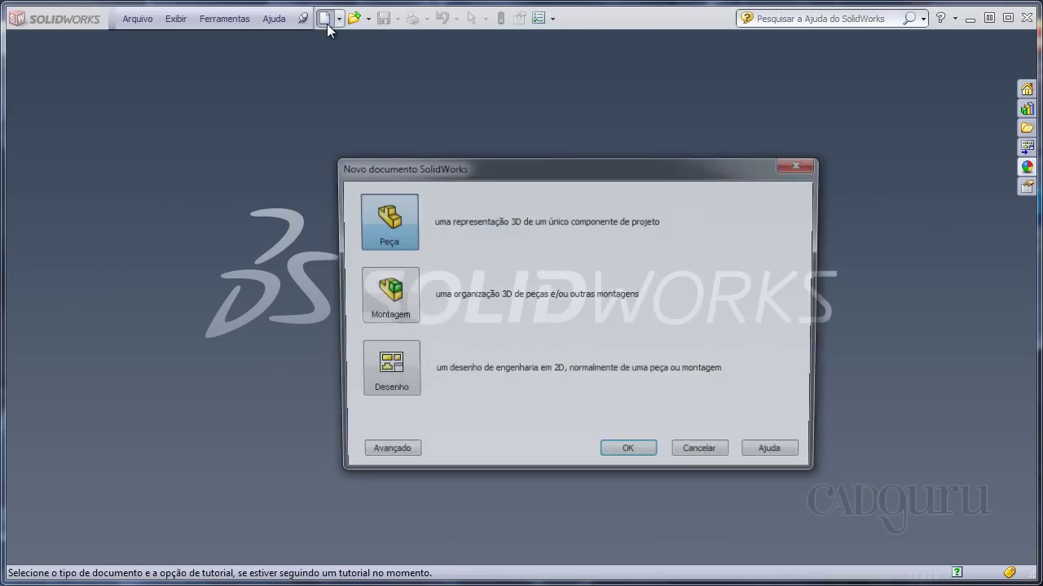
double_click(387, 229)
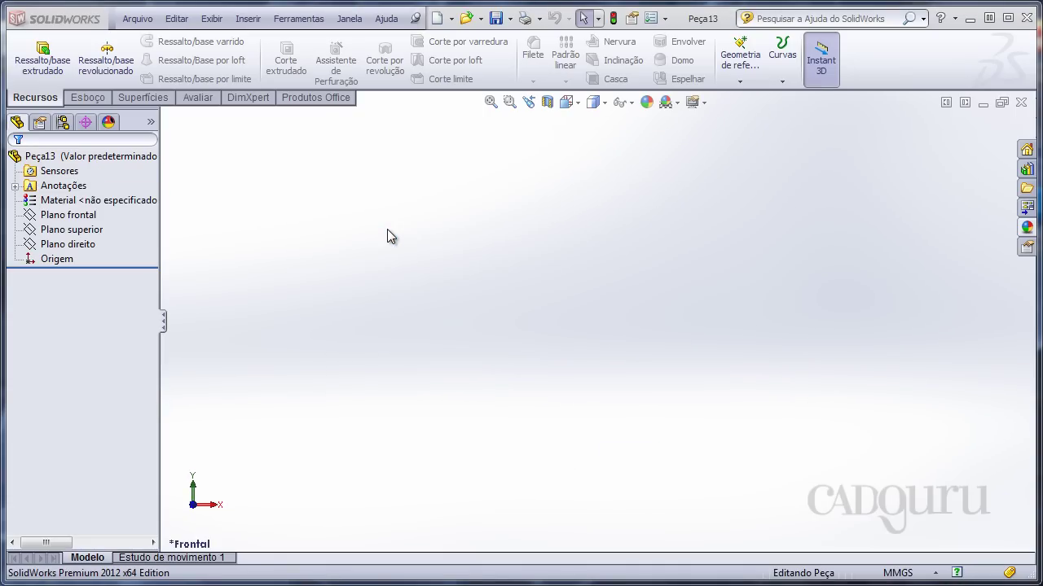
Start Curve Through XYZ Points and browse to the aula 2-2.3 folder
click(247, 18)
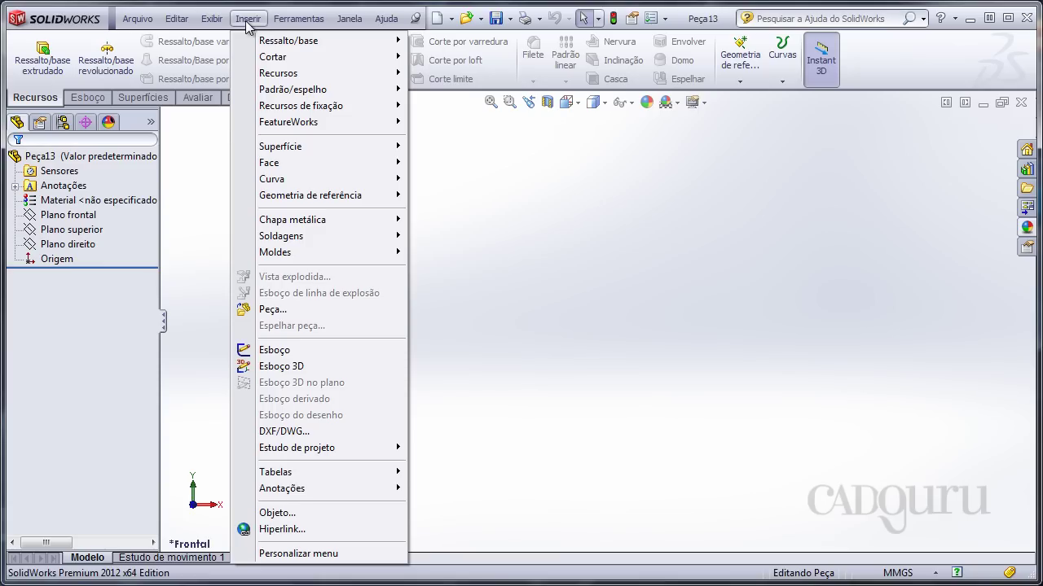
mouse_move(272, 178)
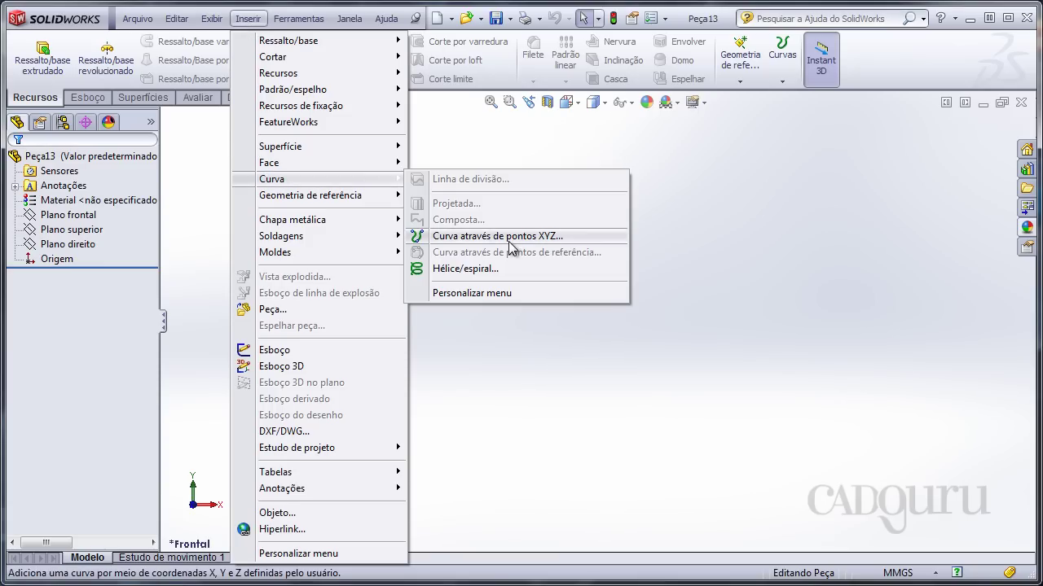
click(509, 239)
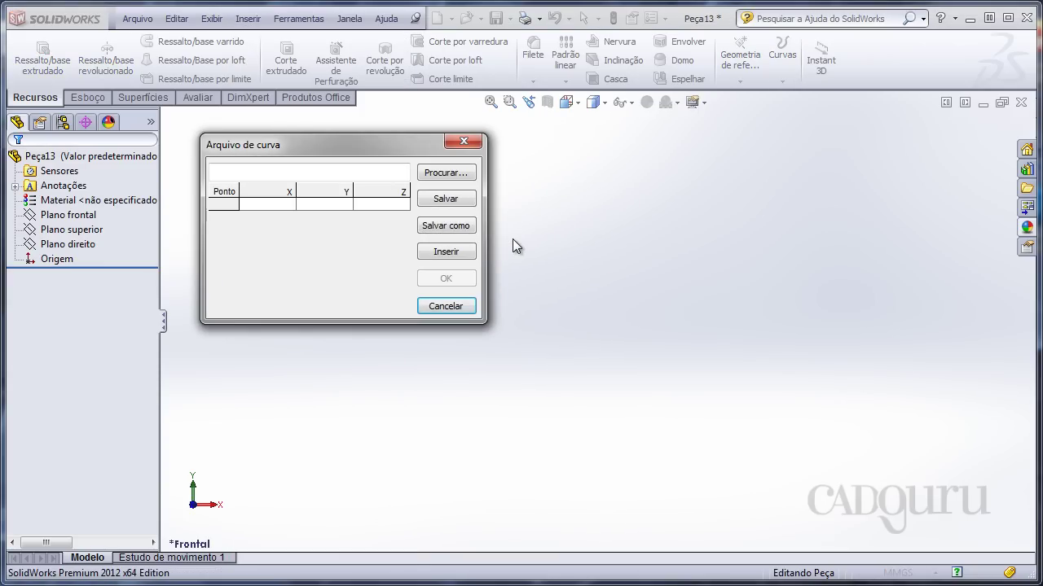
click(461, 173)
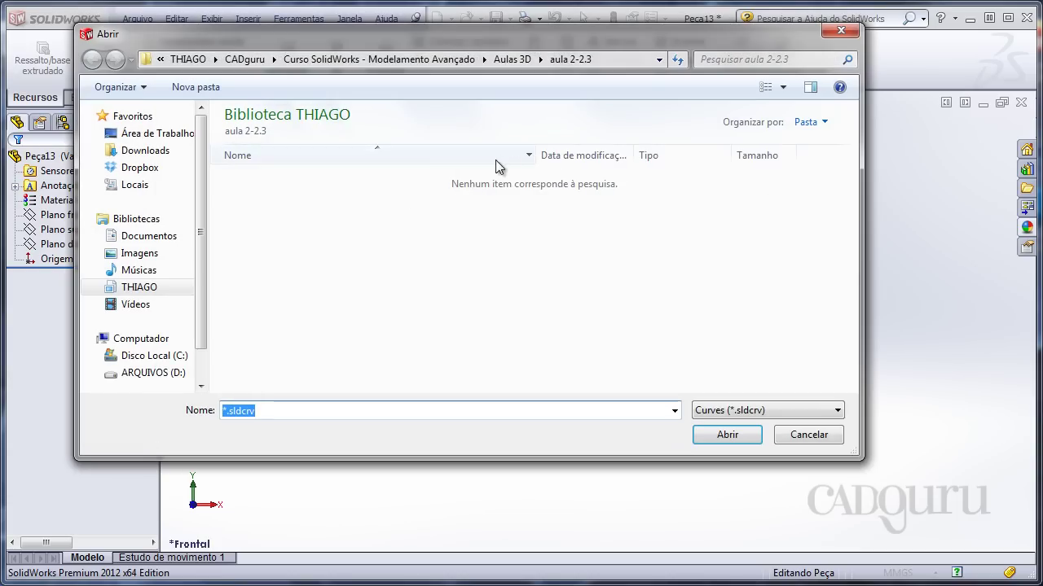
click(453, 60)
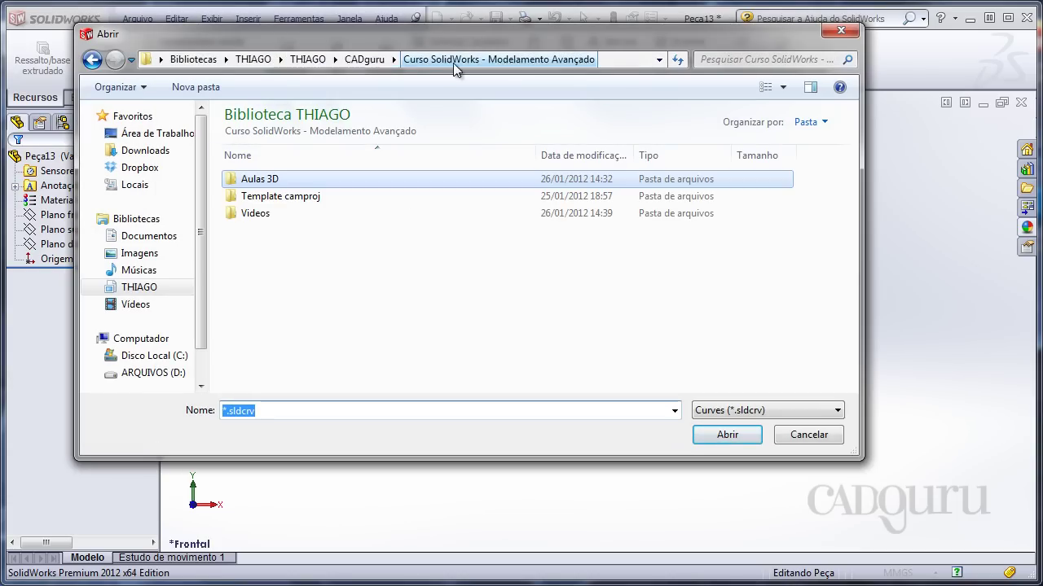
double_click(281, 178)
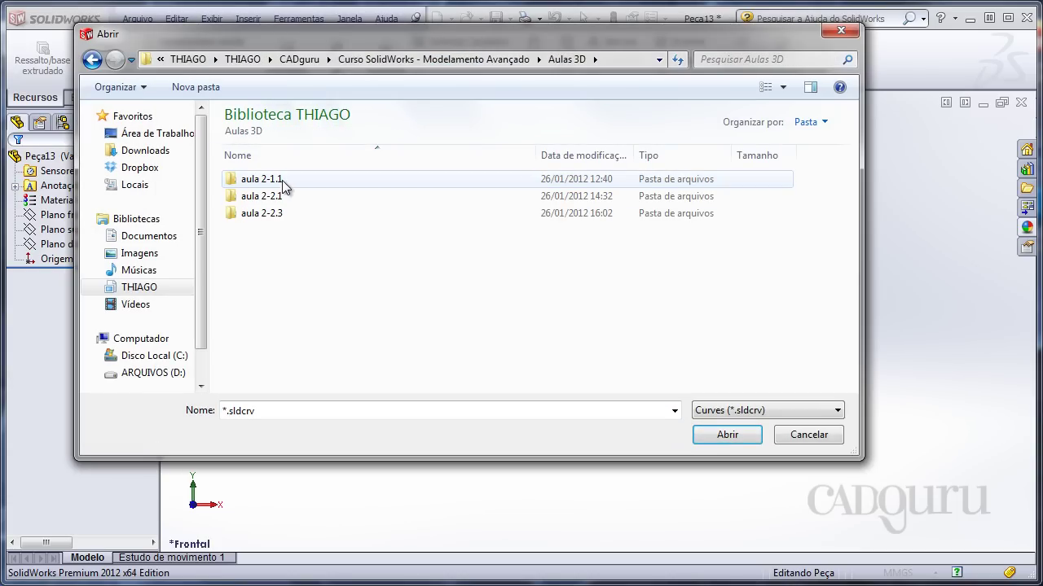
double_click(292, 216)
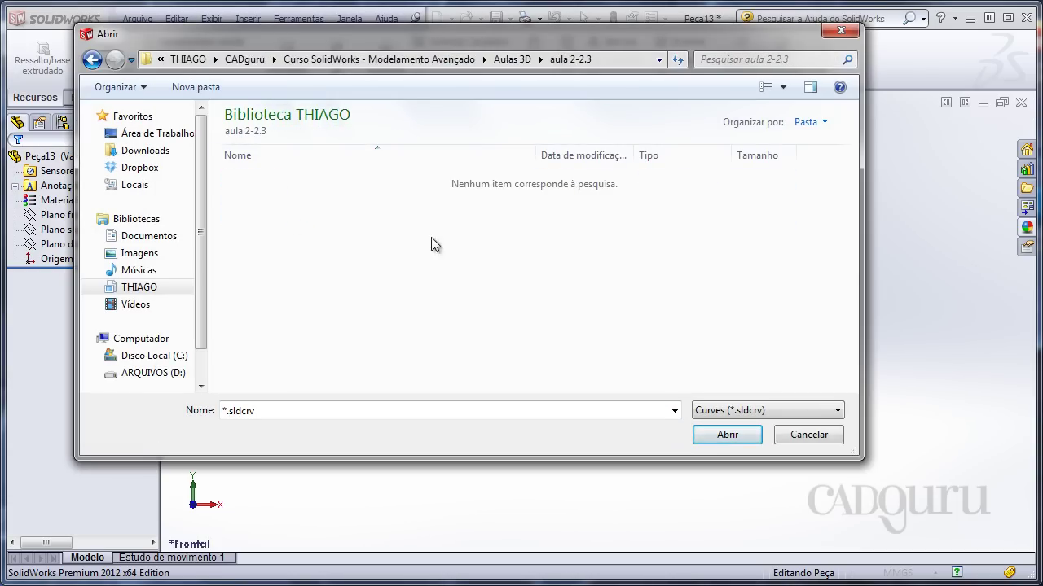
Load curva1.txt as a text file and confirm, creating the 30 mm line Curva1
click(794, 411)
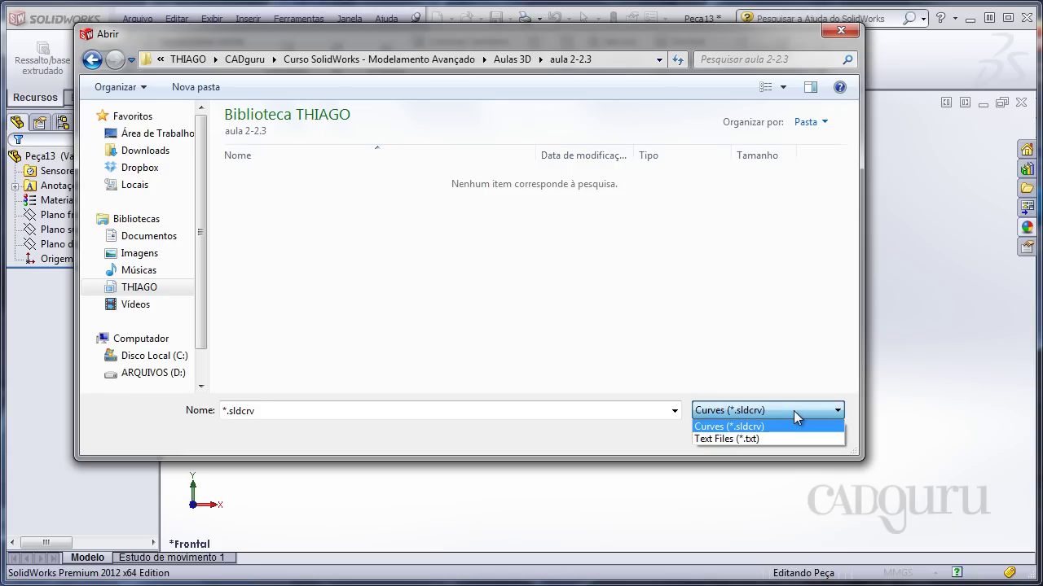
click(726, 440)
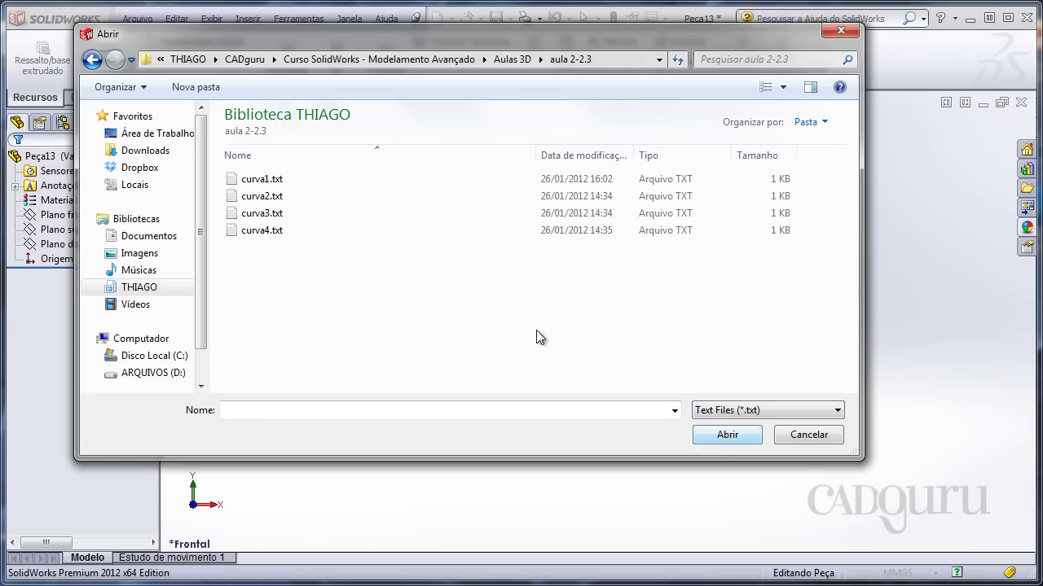
click(269, 179)
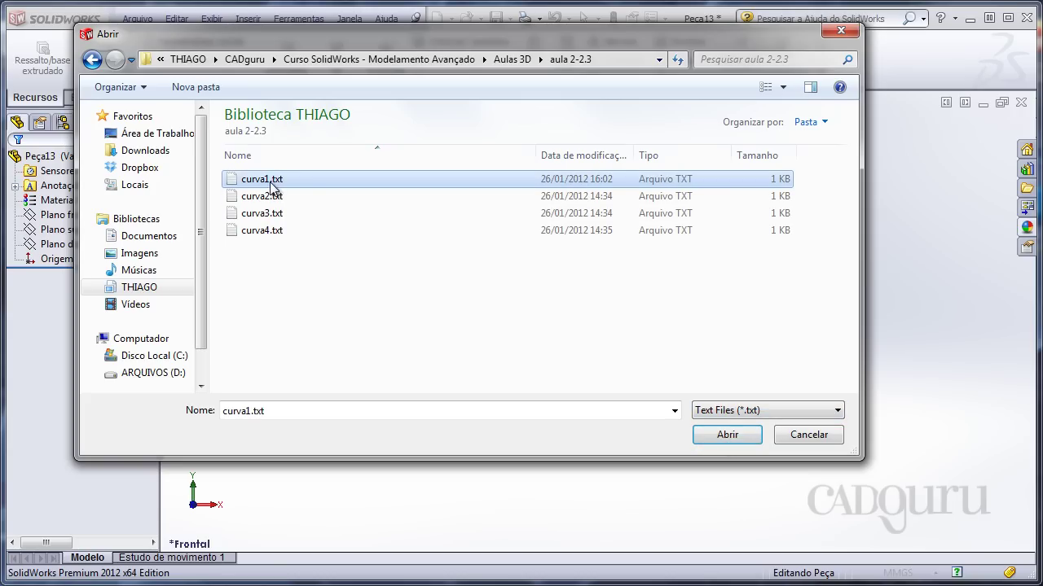
key(Down)
click(269, 181)
click(729, 434)
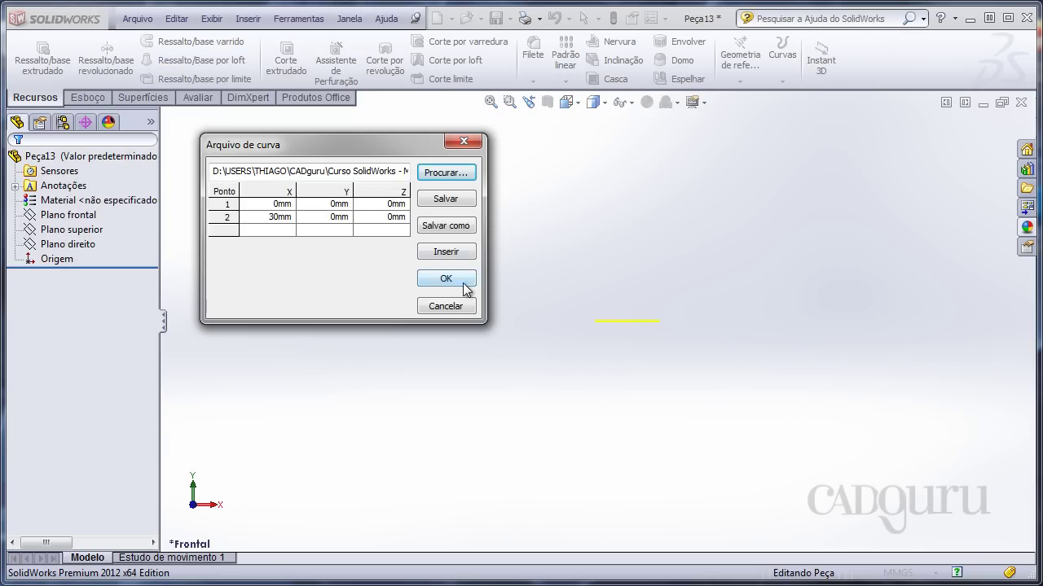
click(466, 285)
Add Curva2 from curva2.txt, a line from (30,0,0) to (30,30,0), and orbit to view both curves
click(249, 19)
mouse_move(272, 178)
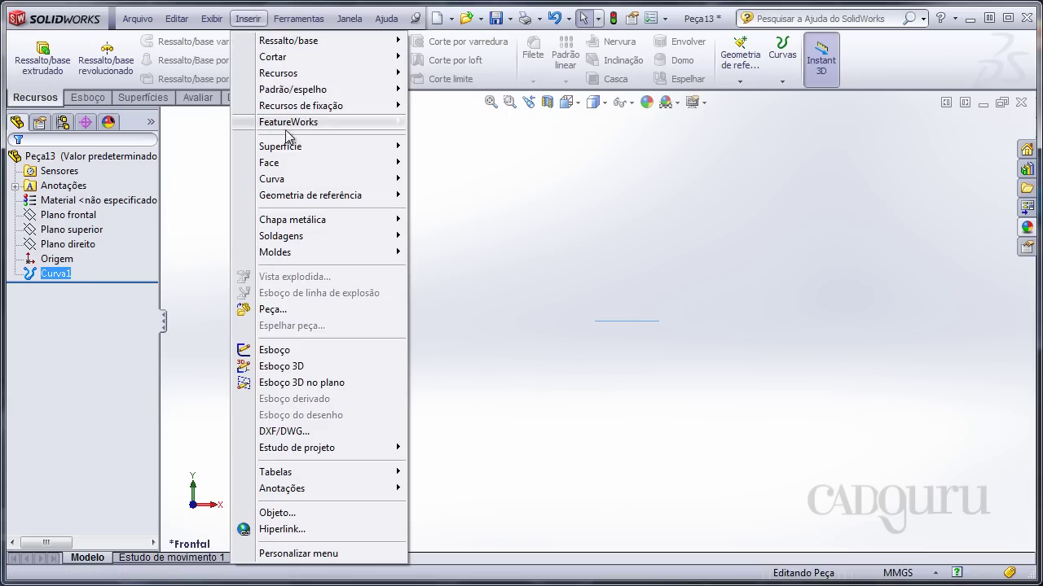
click(503, 237)
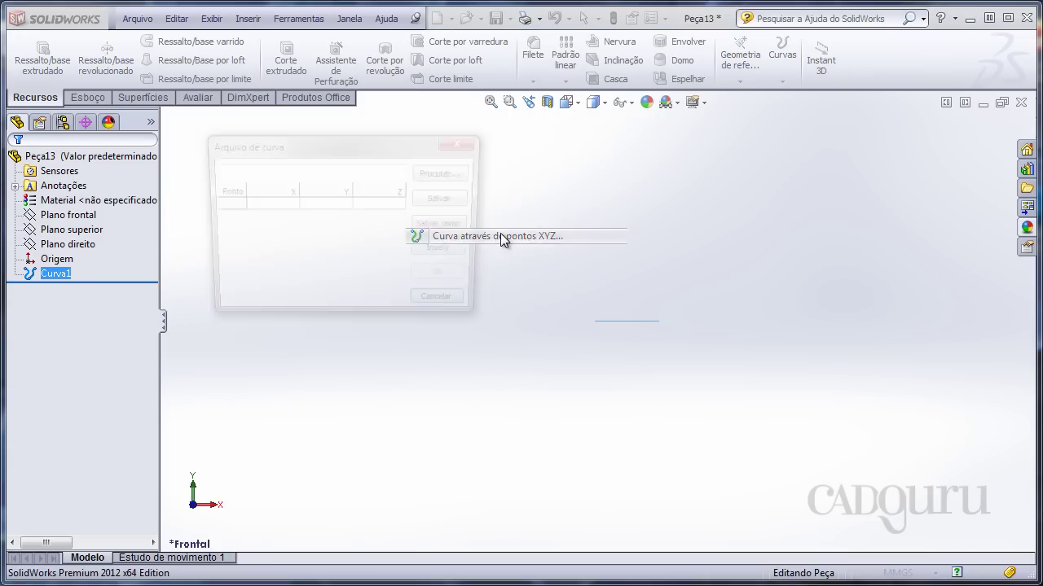
click(437, 173)
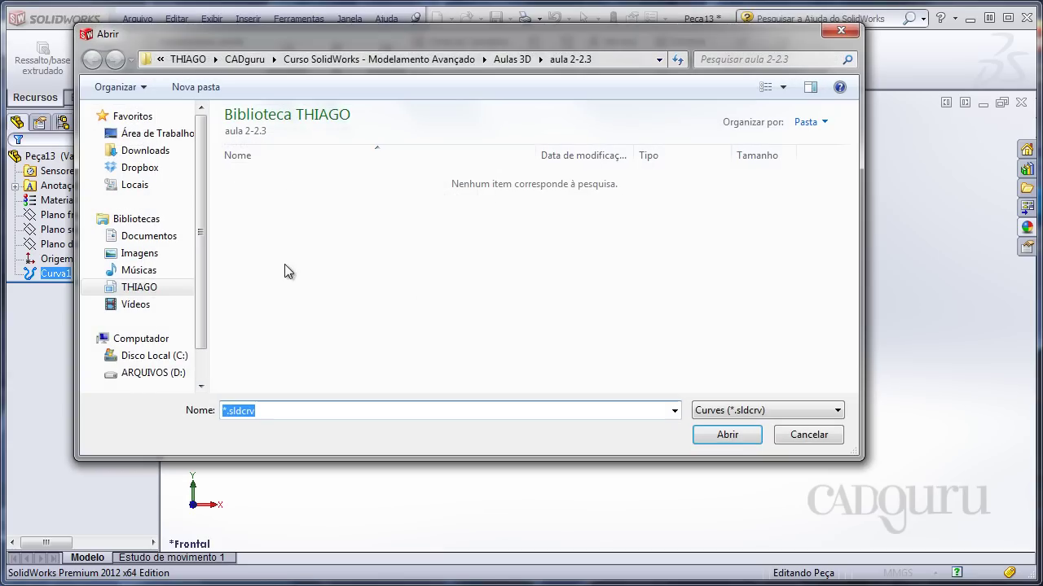
click(799, 412)
click(783, 440)
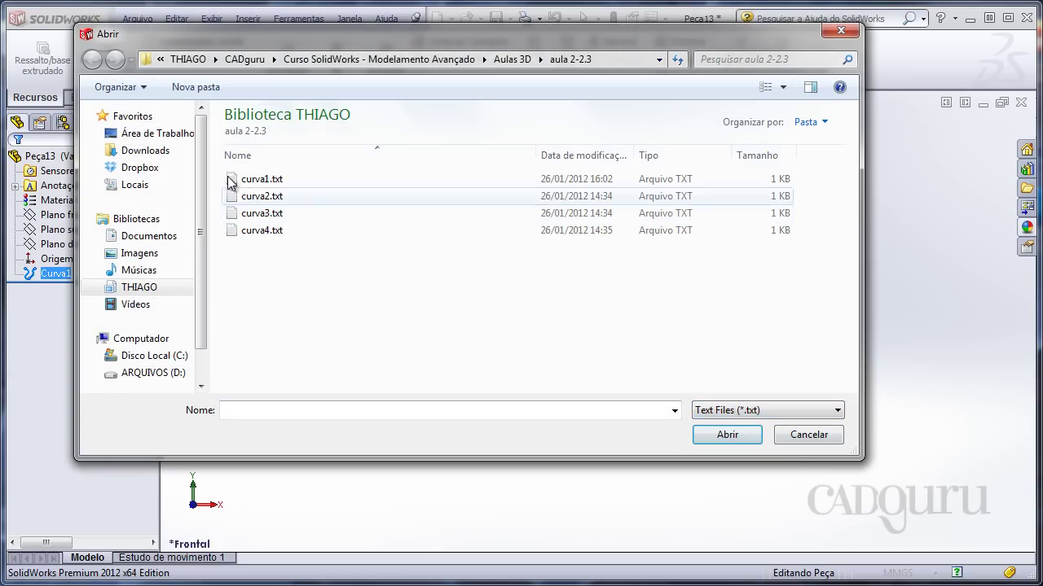
double_click(286, 197)
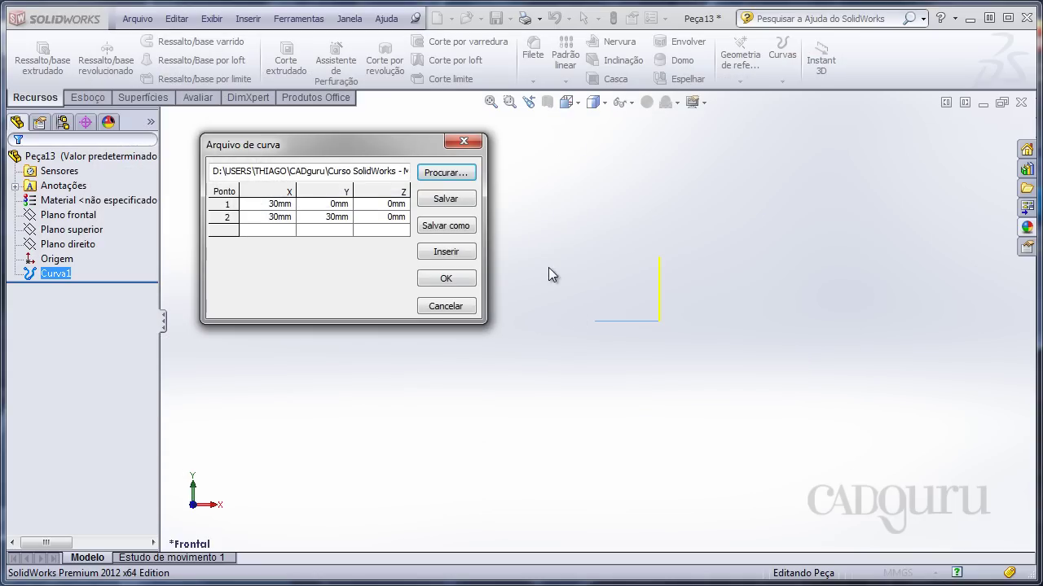
click(445, 278)
mouse_move(644, 289)
middle_down()
mouse_move(558, 273)
mouse_move(558, 336)
mouse_move(546, 307)
mouse_move(530, 365)
mouse_move(544, 351)
middle_up()
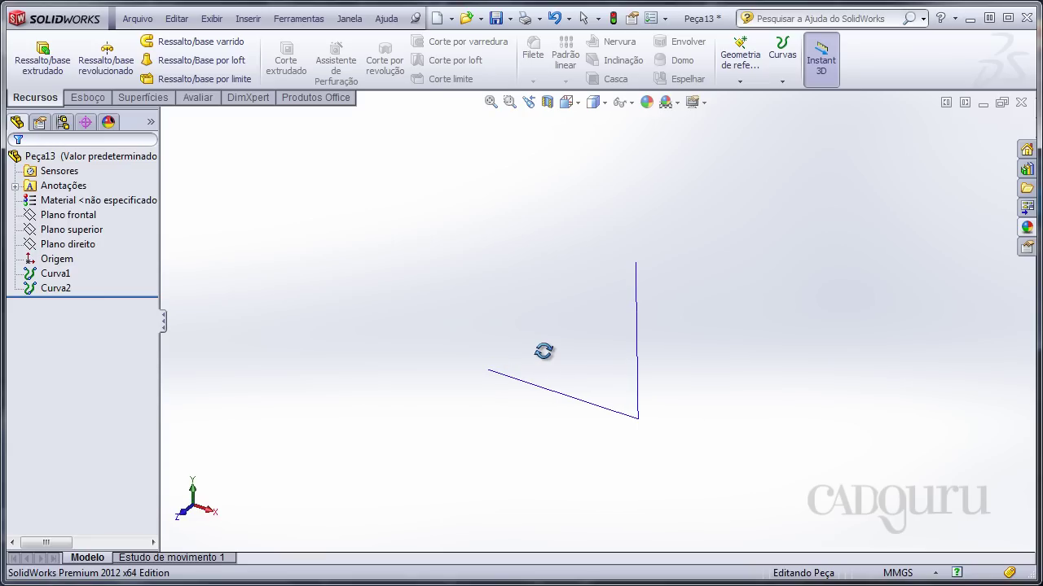
key(Escape)
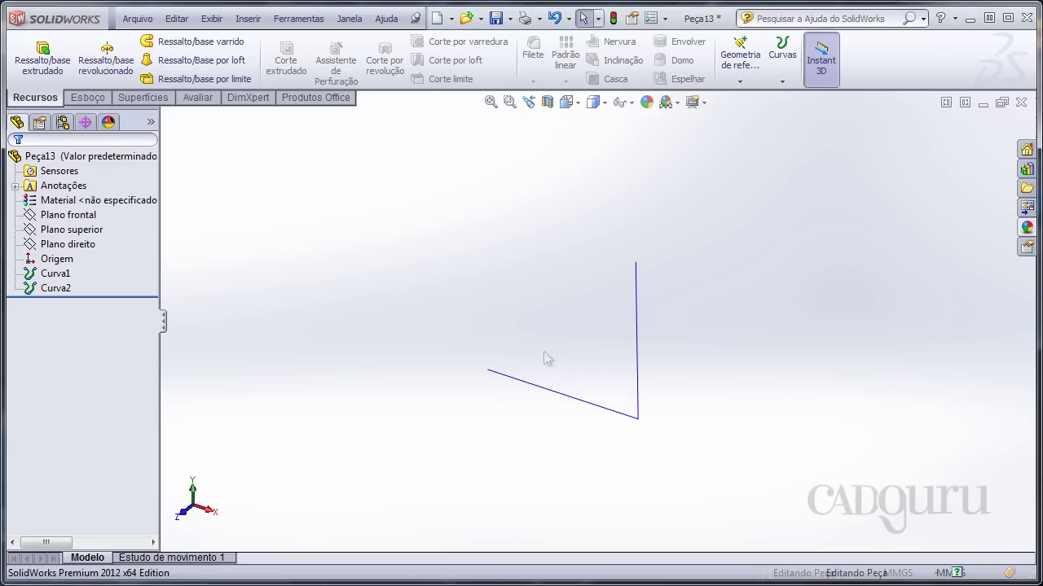